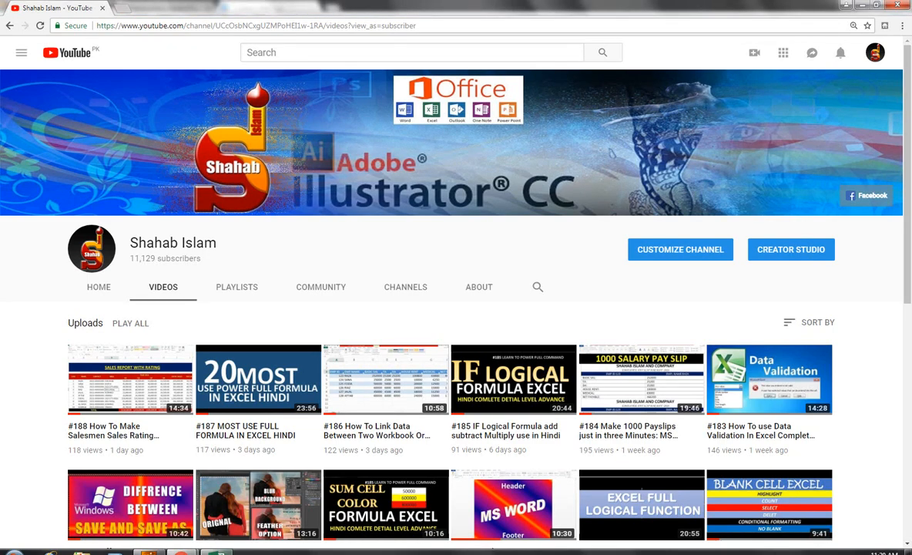
Switch from the YouTube page in Chrome to the blank Book1 Excel workbook.
click(216, 551)
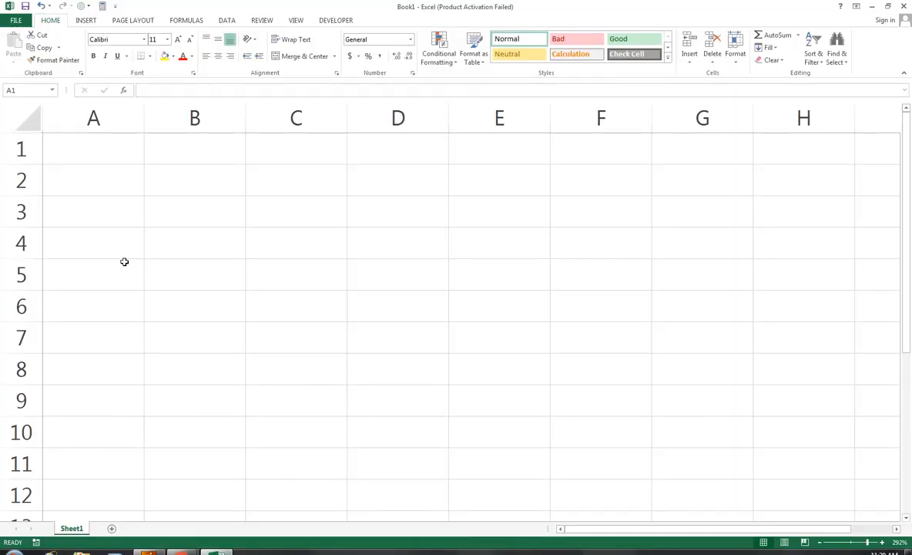
Enter 45, 65, 45, 69, 45 into A2:A6.
click(84, 190)
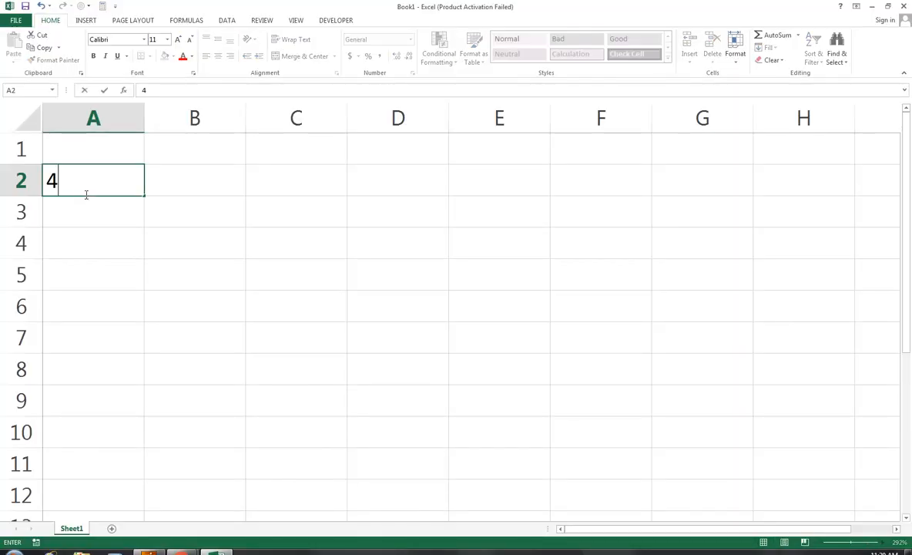
text(45)
key(Return)
text(65)
key(Return)
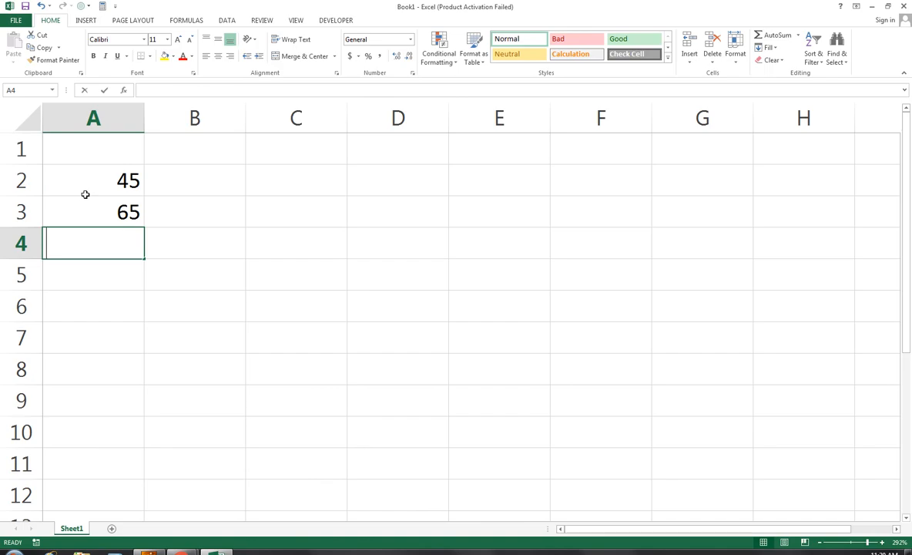
text(45)
key(Return)
text(69)
key(Return)
text(8)
key(Tab)
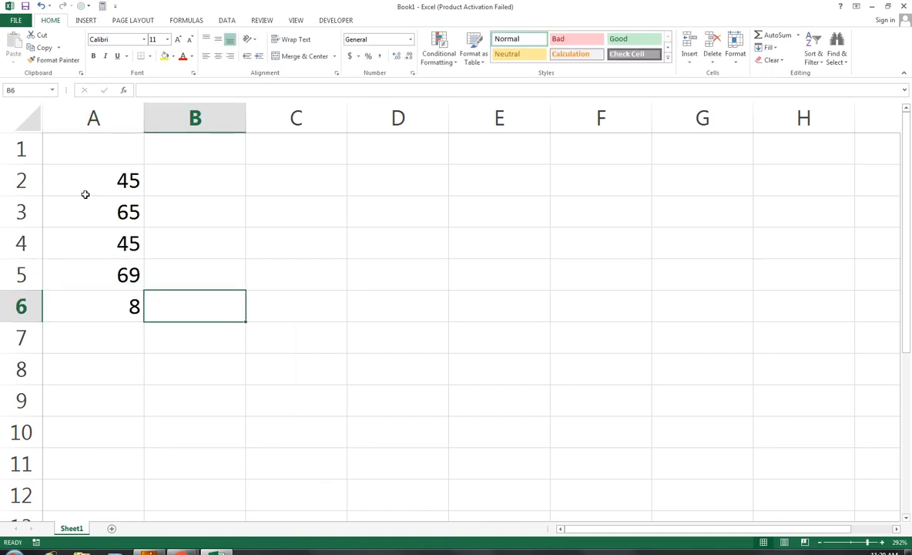
key(Left)
text(45)
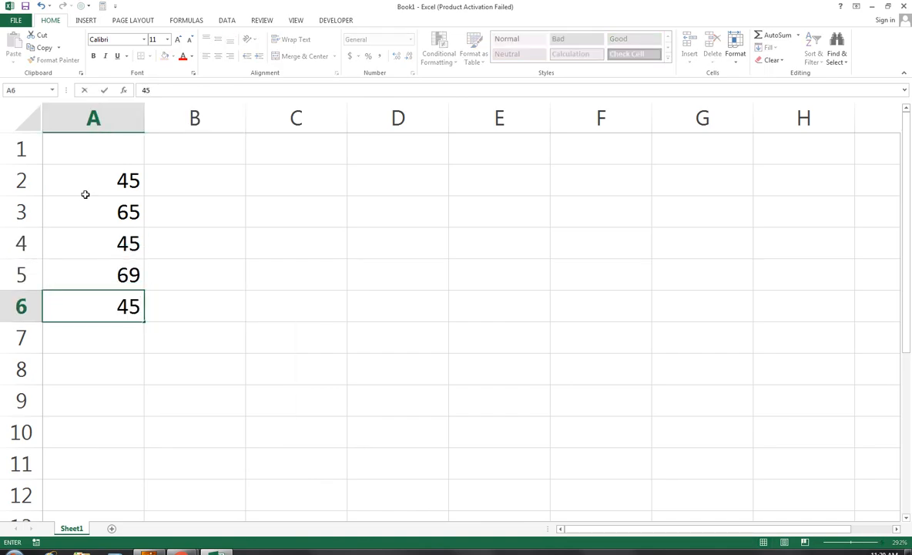
key(Tab)
Enter 458, 765, 452, 321, 788 into B2:B6.
key(Up)
key(Up)
key(Up)
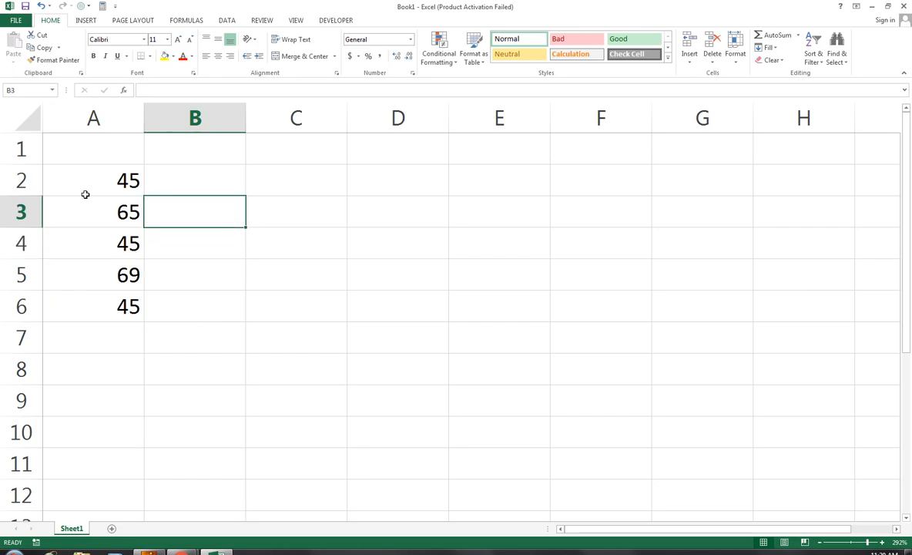
key(Up)
text(458)
key(Return)
text(7)
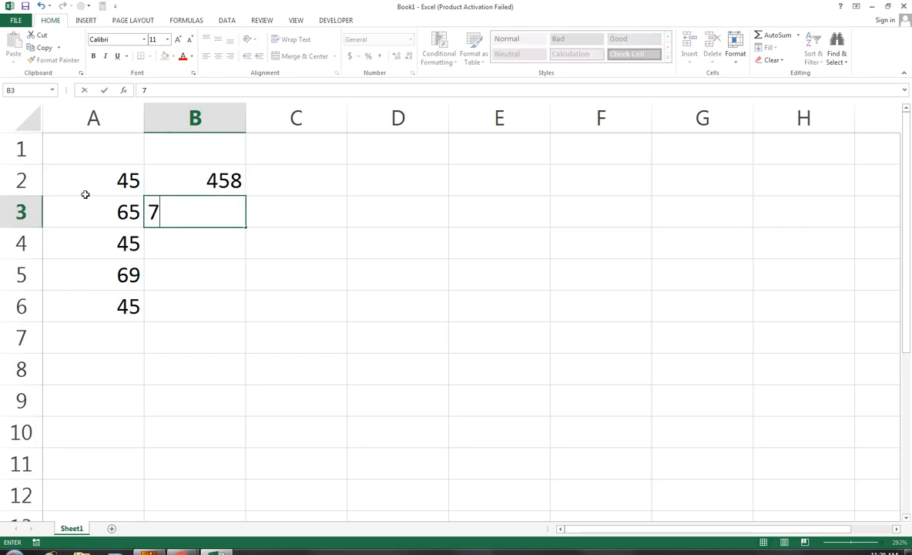
text(65)
key(Return)
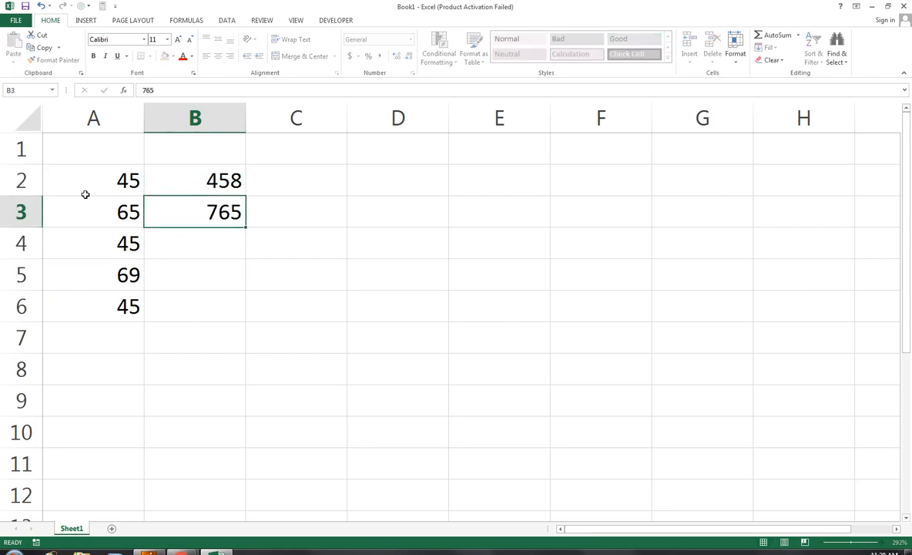
text(452)
key(Return)
text(32)
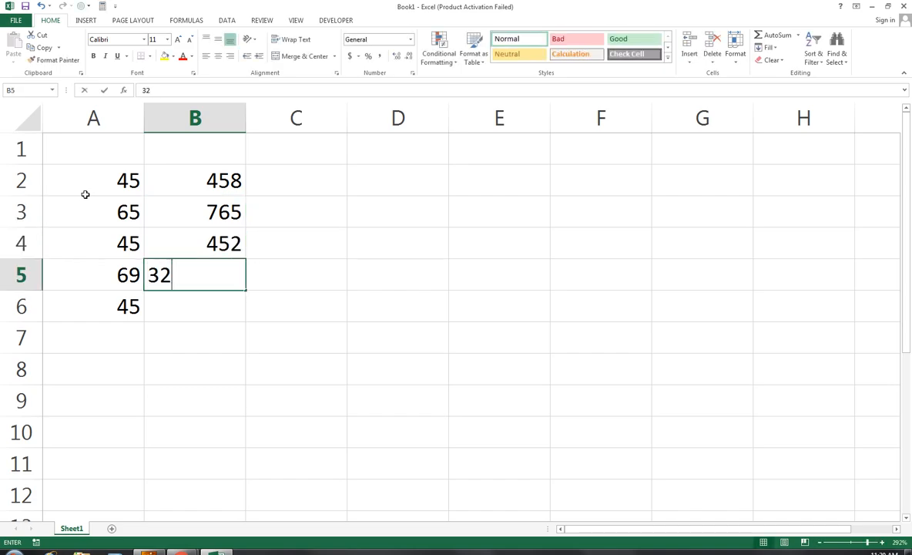
text(1)
key(Return)
text(78)
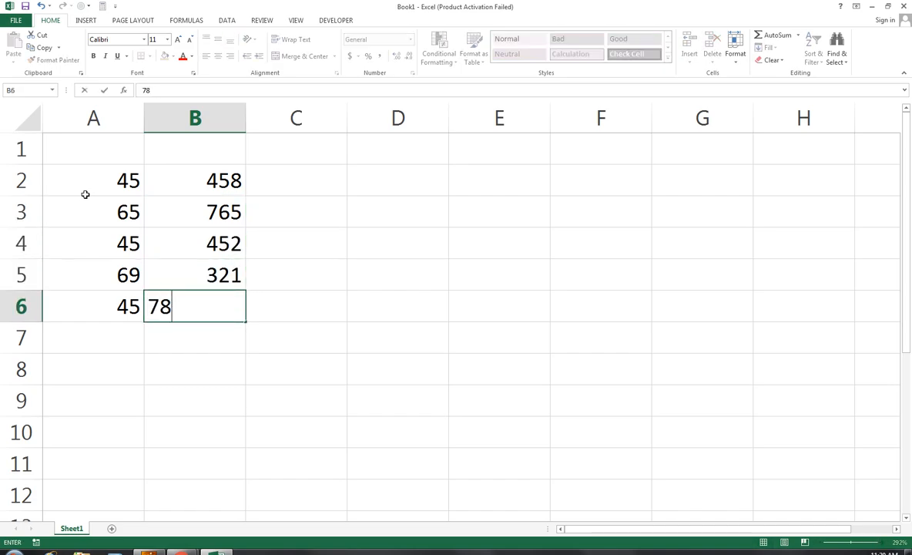
text(8)
key(Return)
Enter 589, 98, 798, 458, 458 into C2:C6.
key(Up)
key(Right)
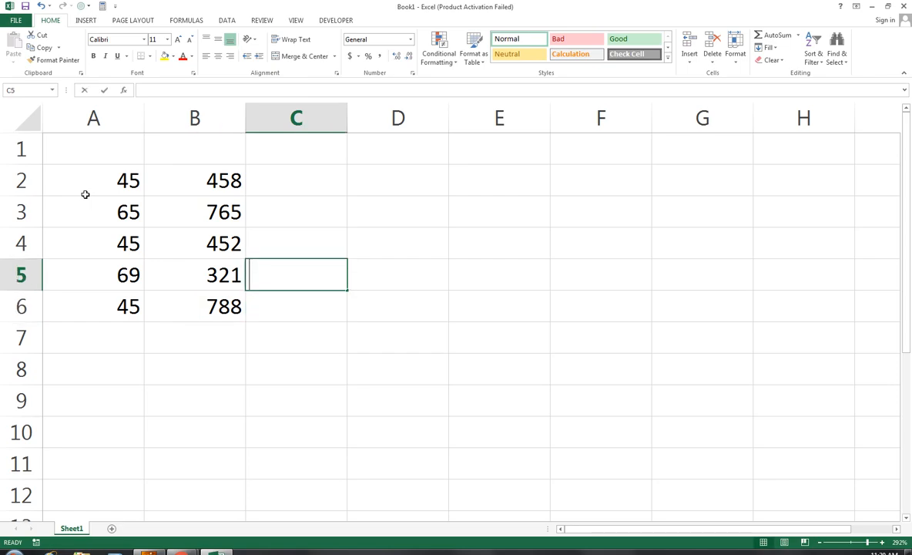
text(458)
key(Up)
text(798)
key(Up)
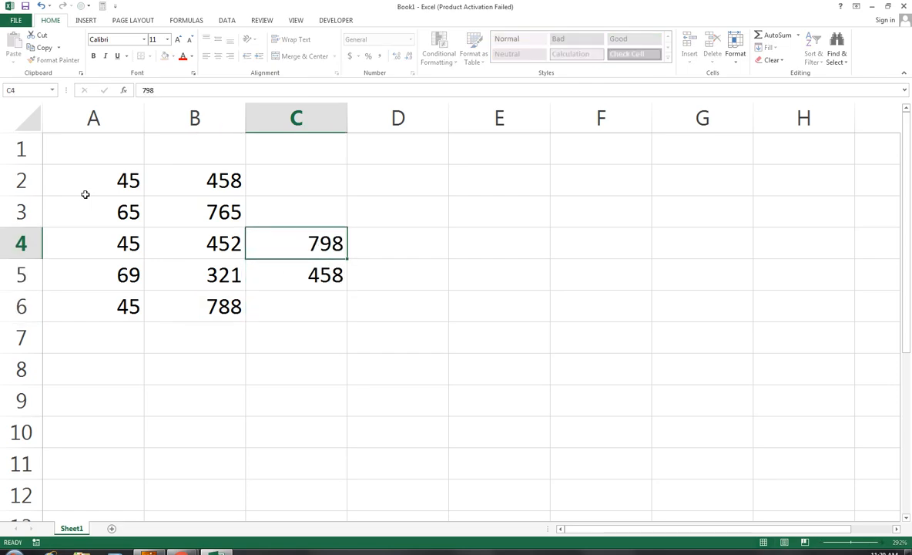
text(98)
key(Up)
text(6)
key(Up)
key(Down)
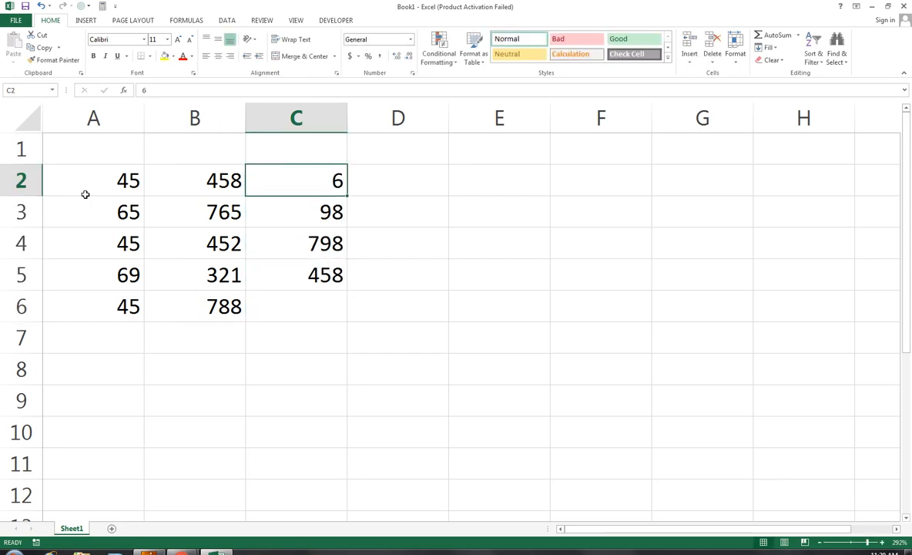
text(589)
key(Down)
key(Down)
key(Down)
key(Down)
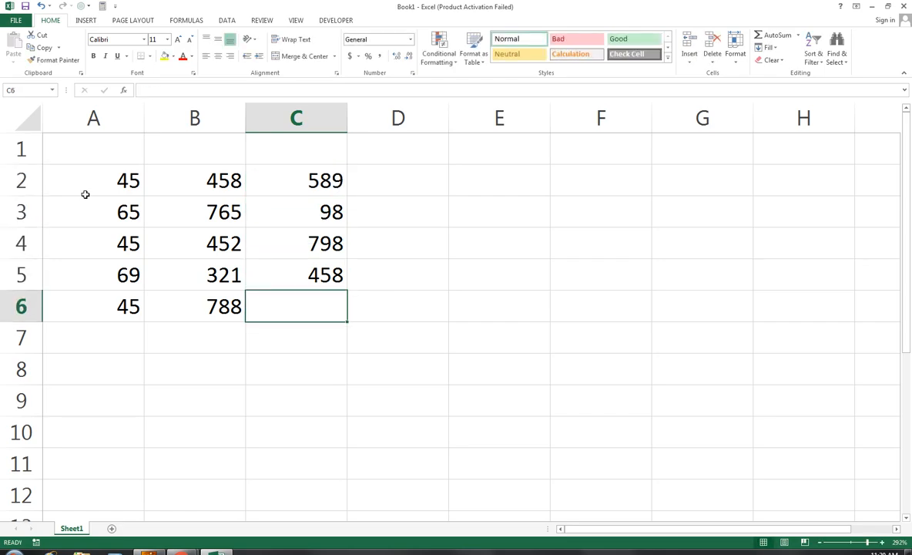
text(458)
key(Right)
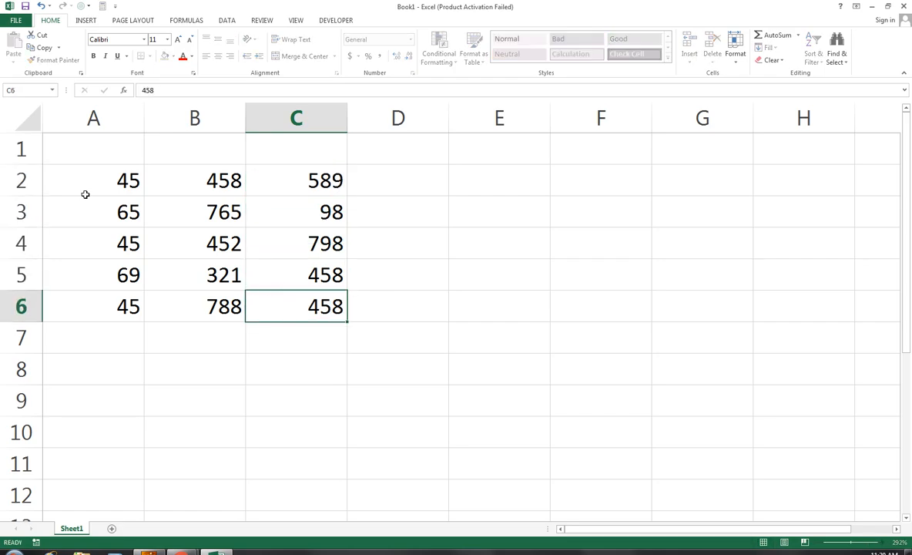
key(Left)
key(Left)
key(Left)
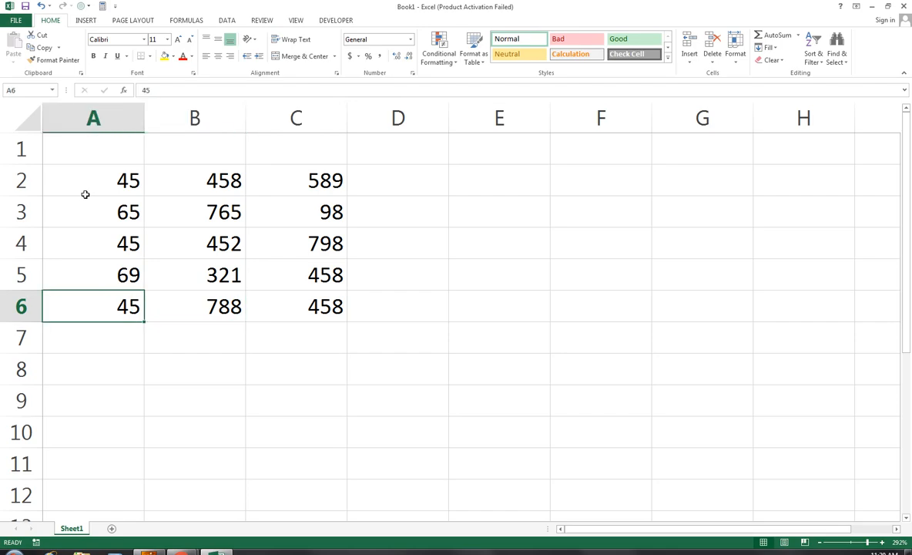
key(Down)
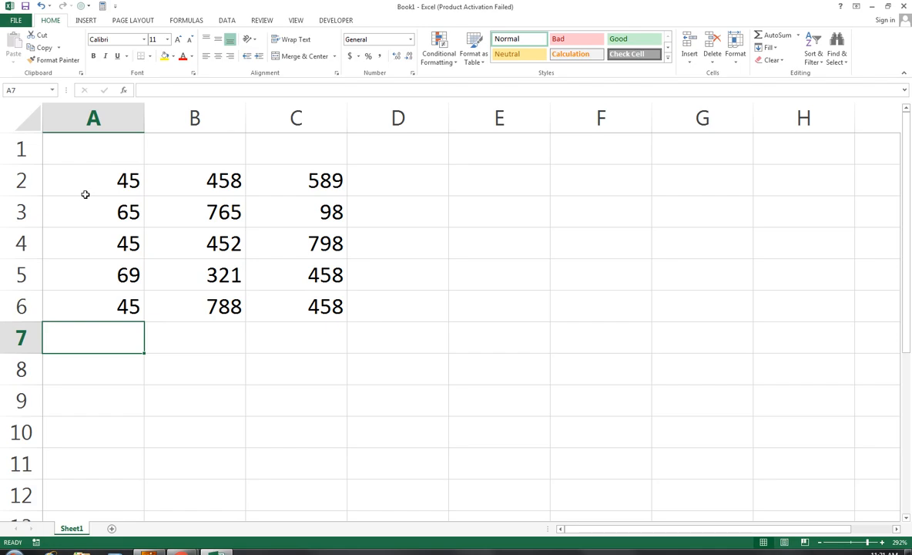
AutoSum column A into A7, then fill the SUM right across B7:C7 (269, 2784, 2401).
key(alt+equal)
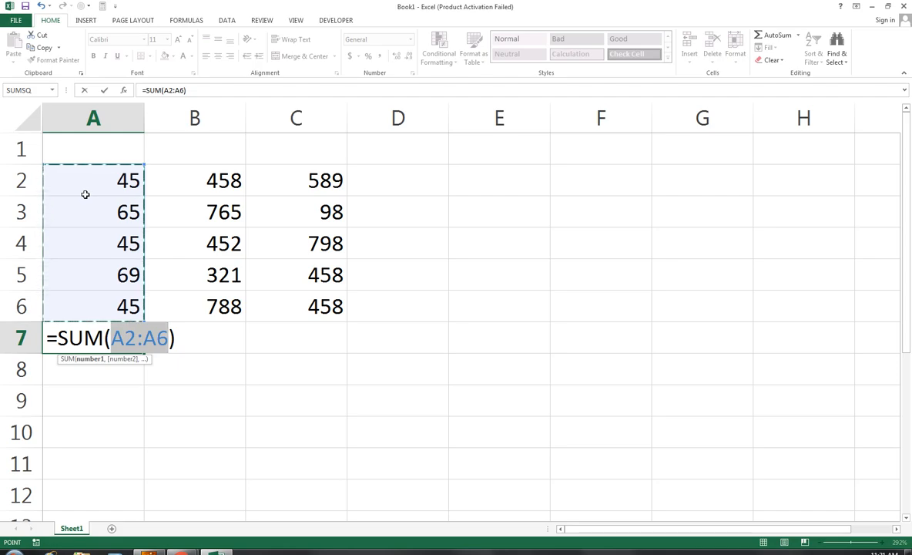
key(Return)
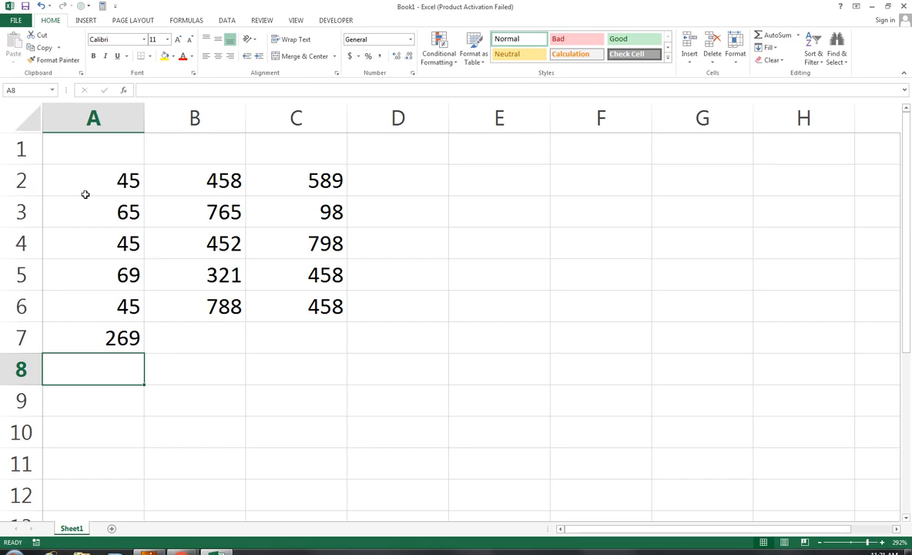
key(Up)
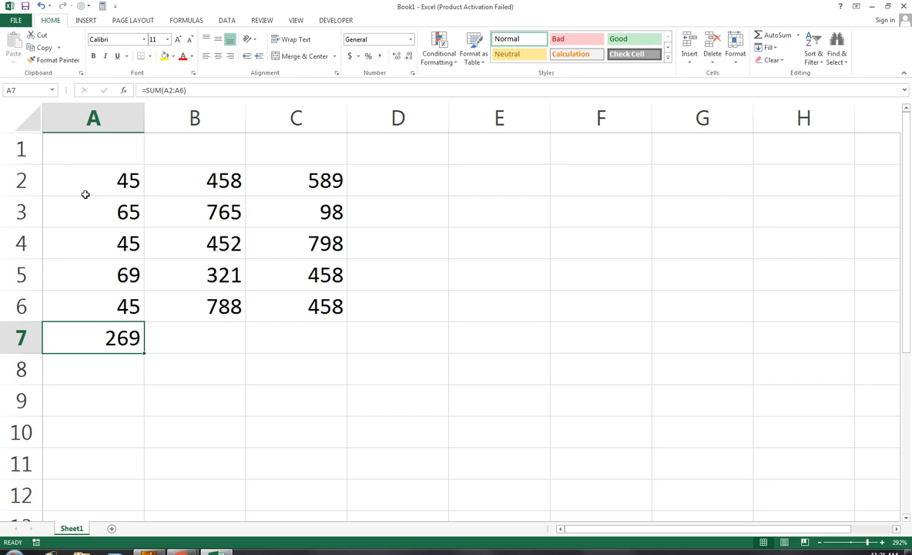
key(shift+Right)
key(shift+Right)
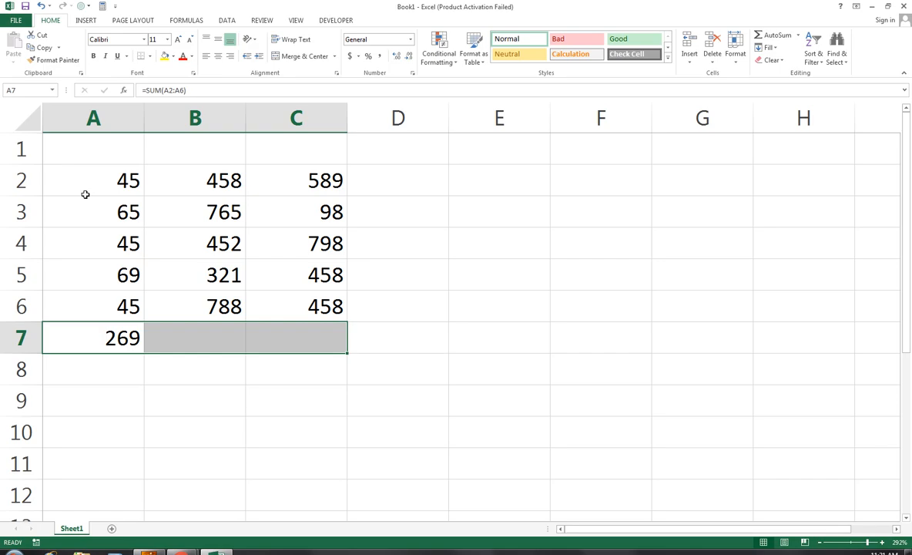
key(ctrl+r)
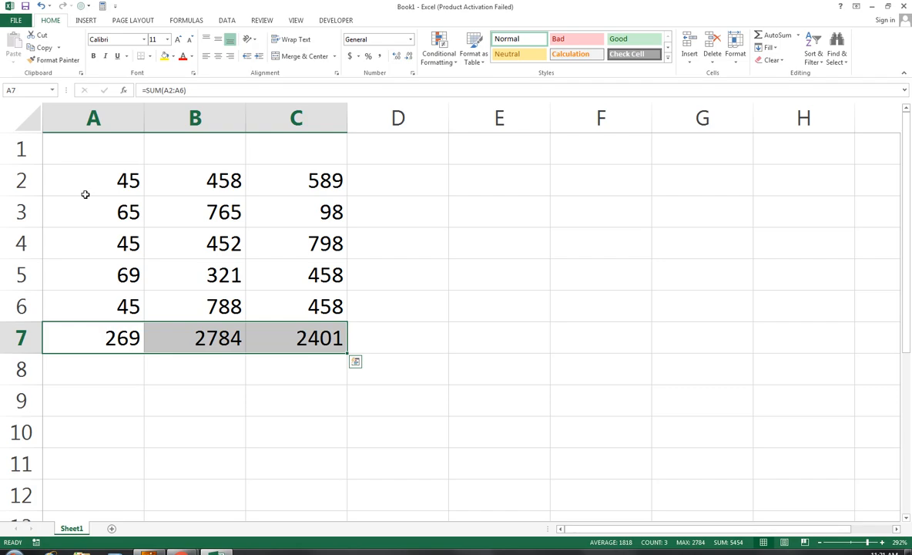
key(Right)
key(Right)
key(Right)
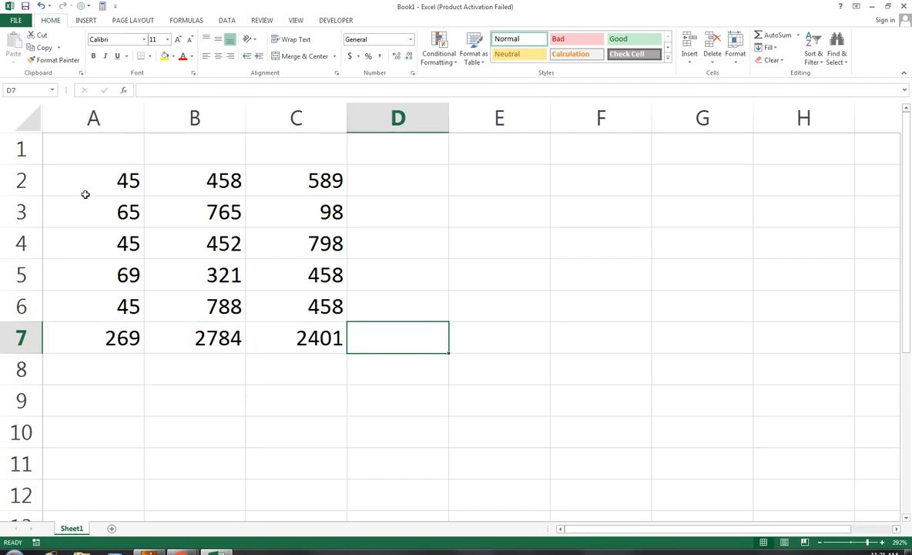
Enter 45, 78, 986, 4587, 2365 into D6 up through D2.
key(Up)
text(45)
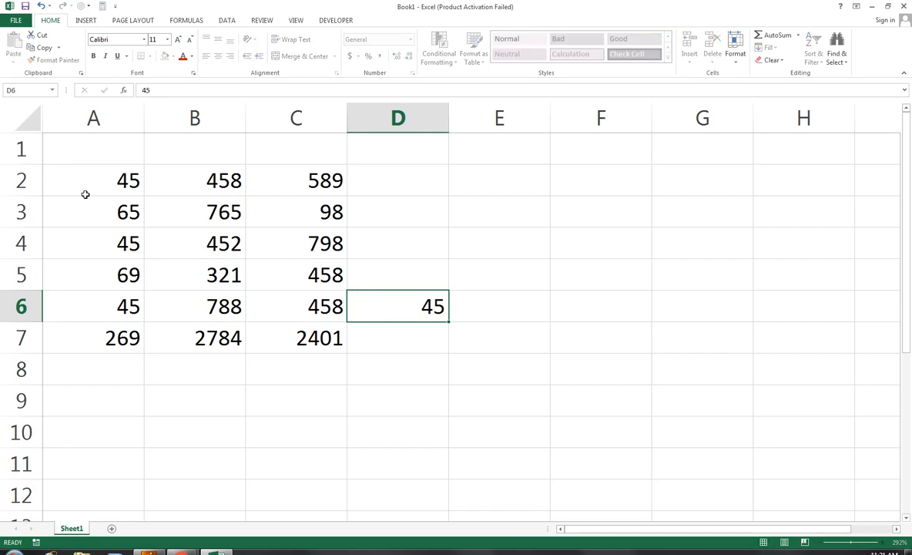
key(Up)
text(78)
key(Up)
text(986)
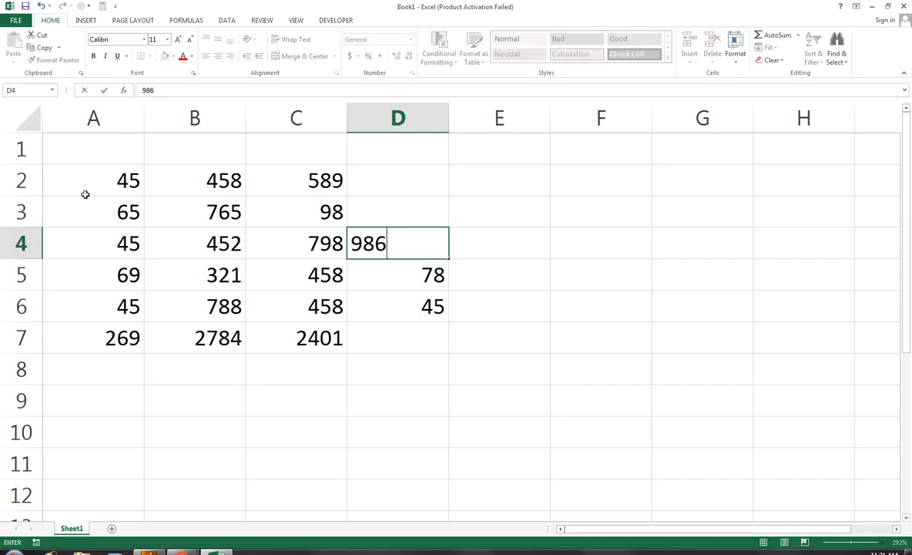
key(ctrl+Return)
key(Up)
text(4587)
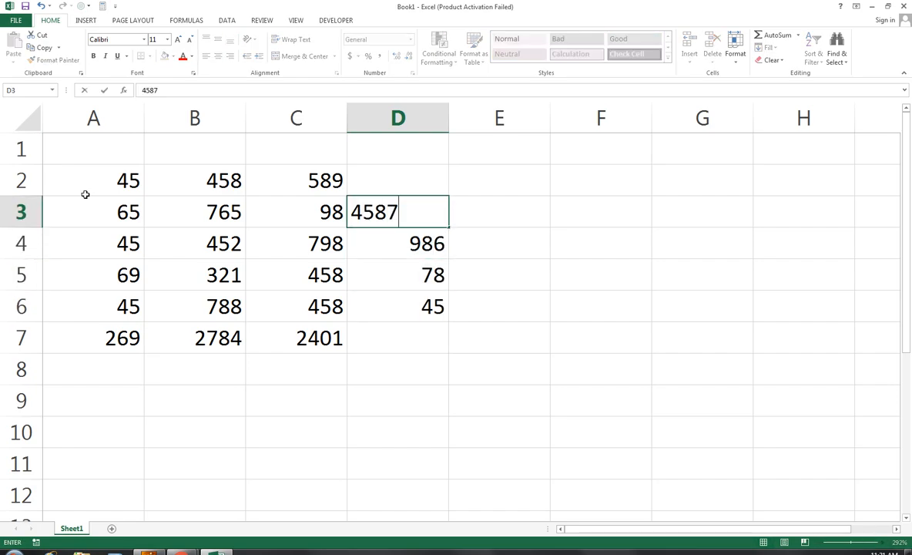
key(ctrl+Return)
key(Up)
text(2365)
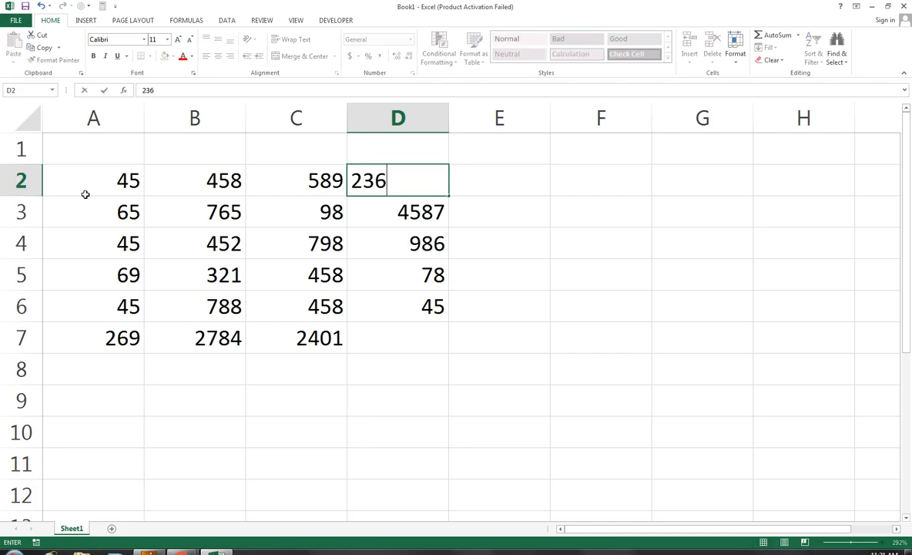
key(Return)
key(Return)
key(Return)
key(Return)
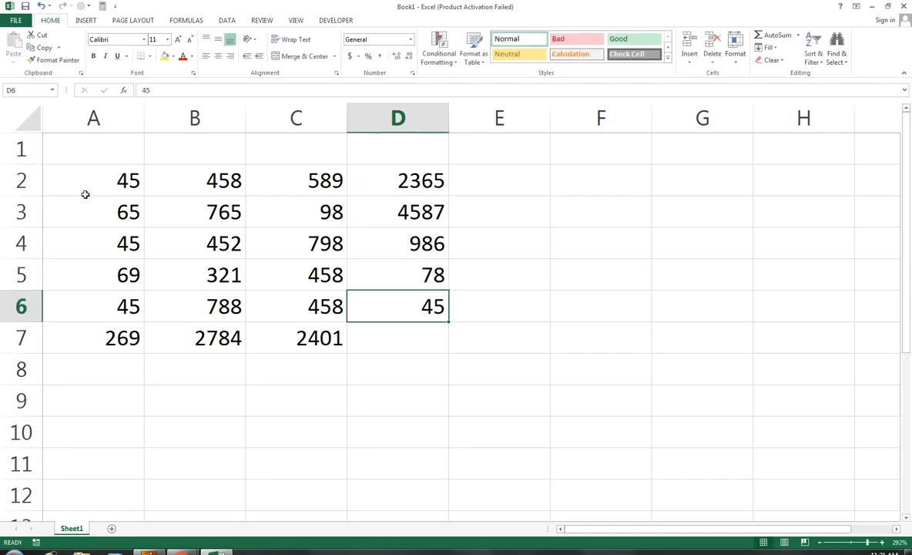
key(Return)
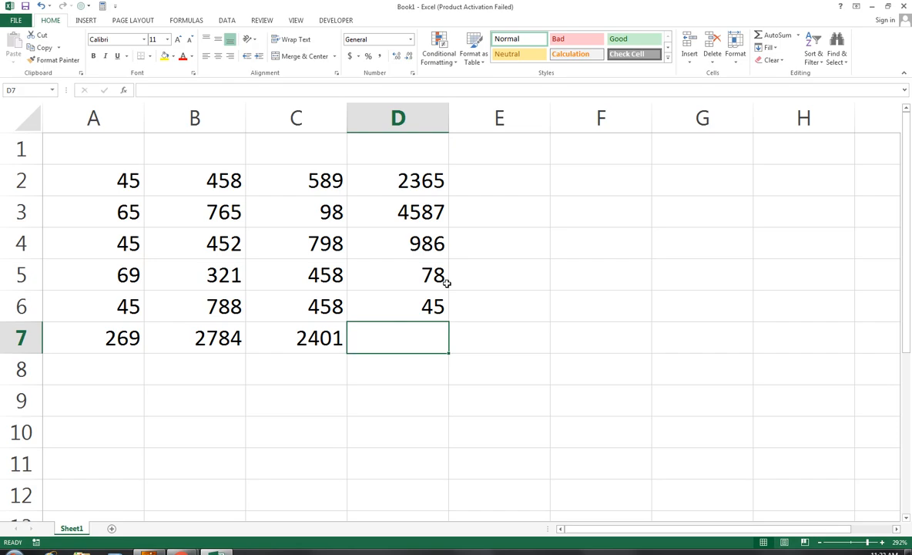
click(482, 186)
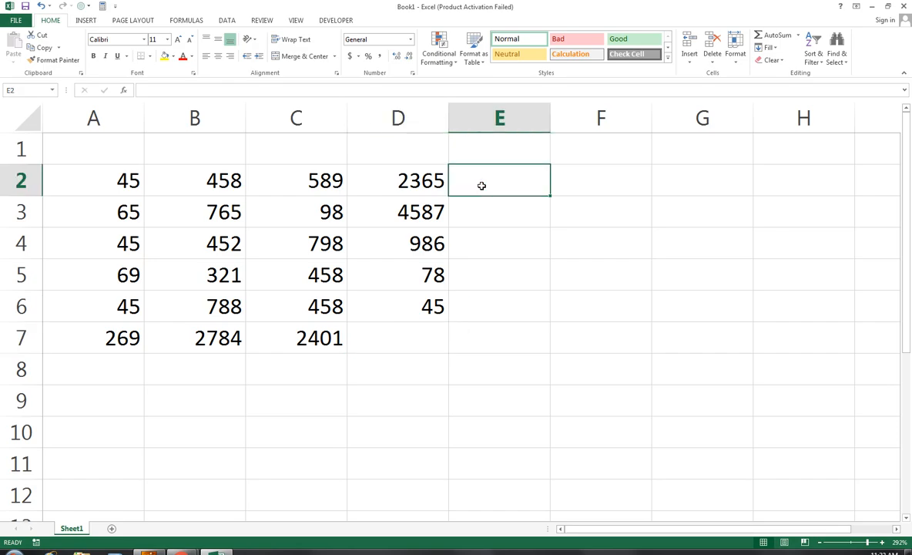
key(alt+equal)
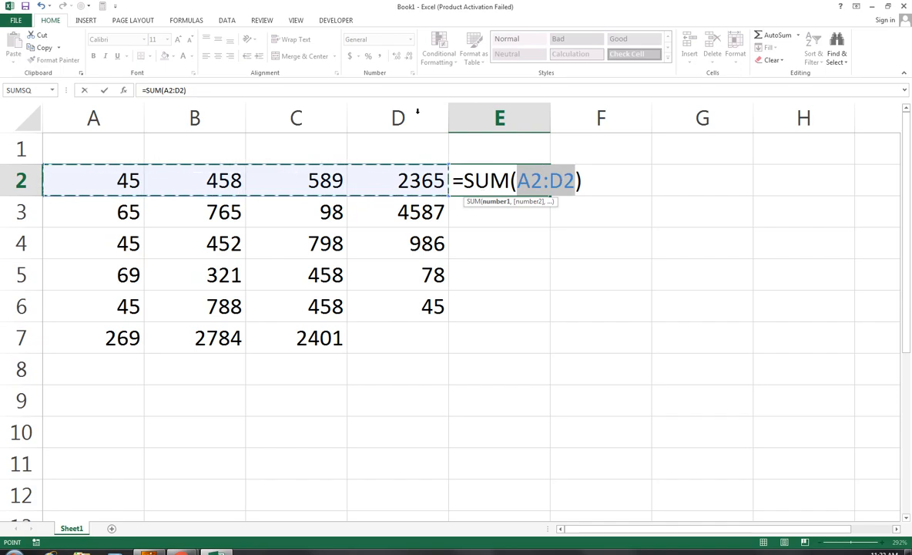
key(Return)
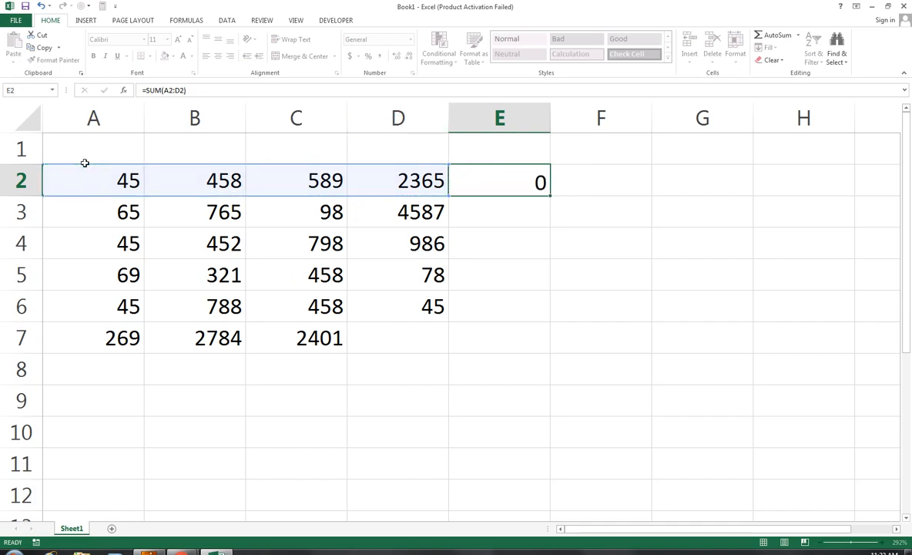
key(Up)
key(Delete)
key(Down)
key(Down)
key(Down)
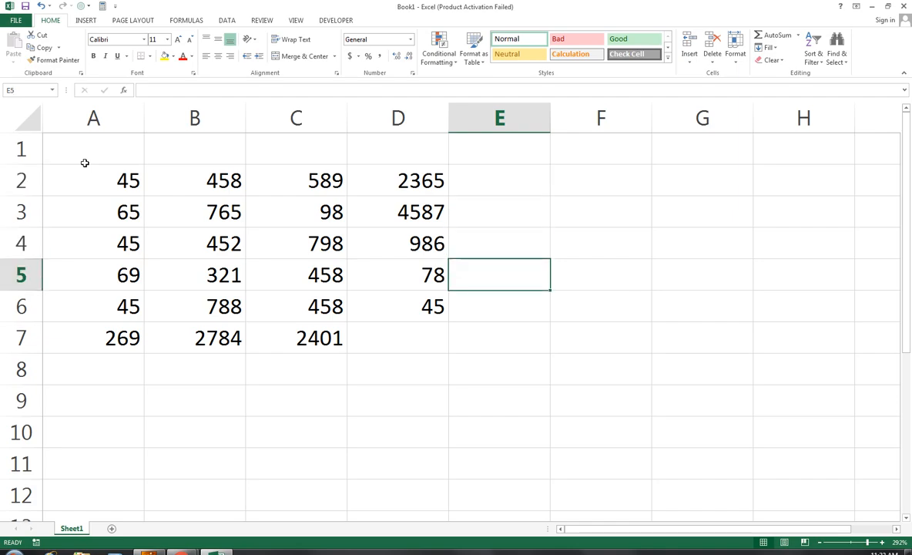
key(Down)
key(Left)
key(Left)
key(Down)
key(Down)
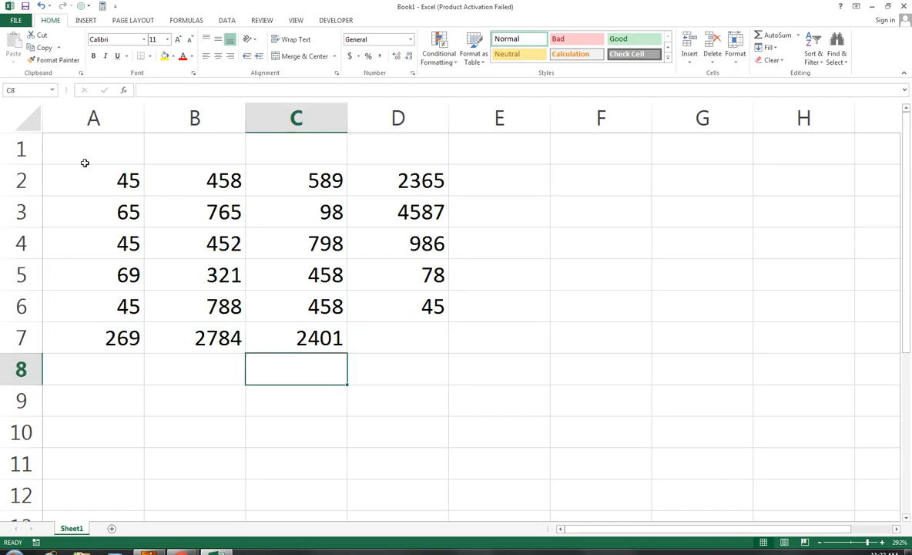
key(alt+equal)
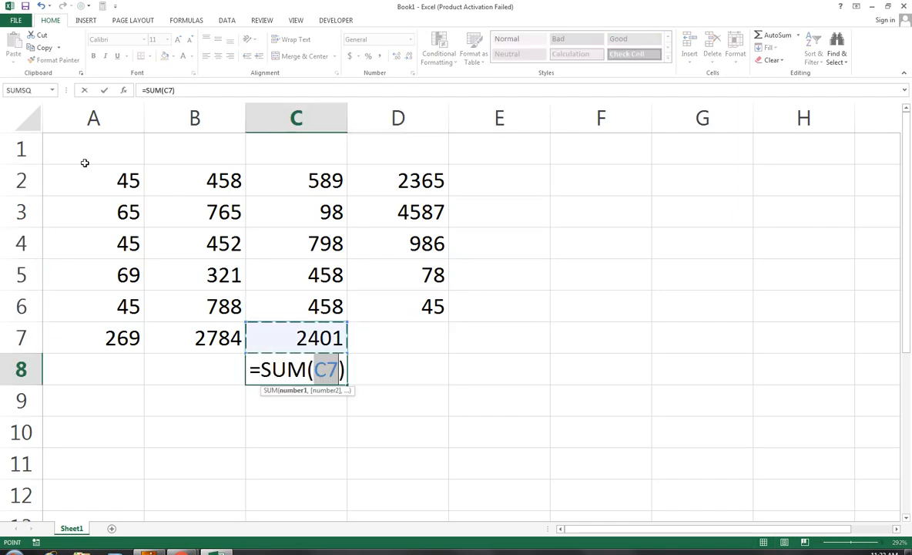
key(ctrl+Return)
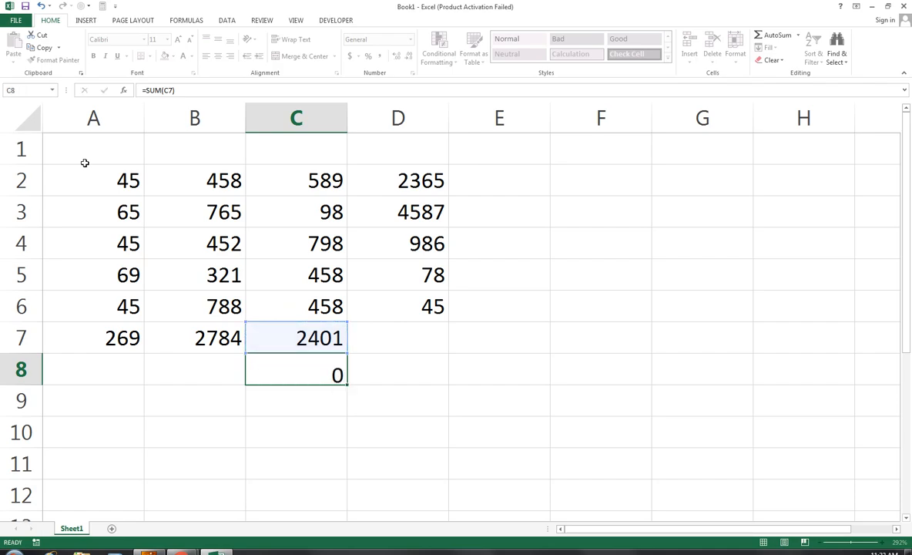
key(Return)
key(Up)
key(Delete)
key(Up)
key(Delete)
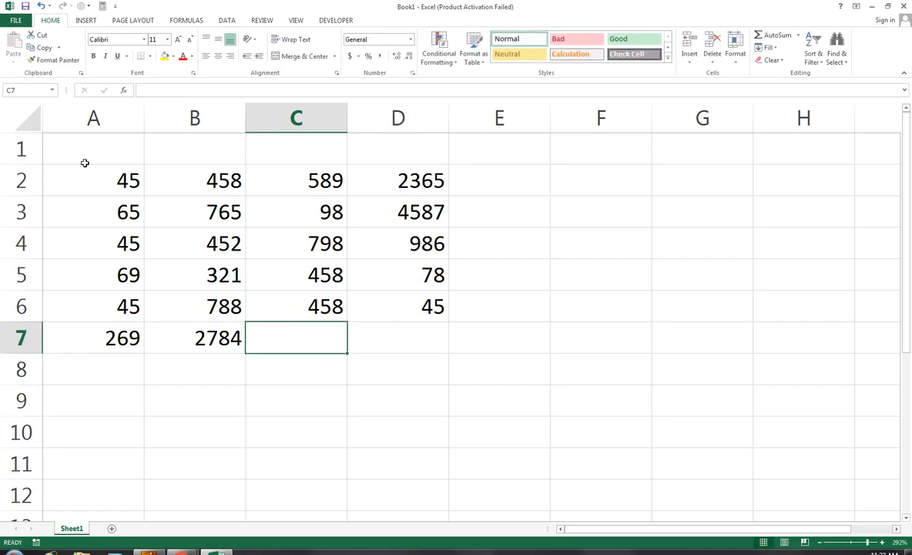
key(alt+equal)
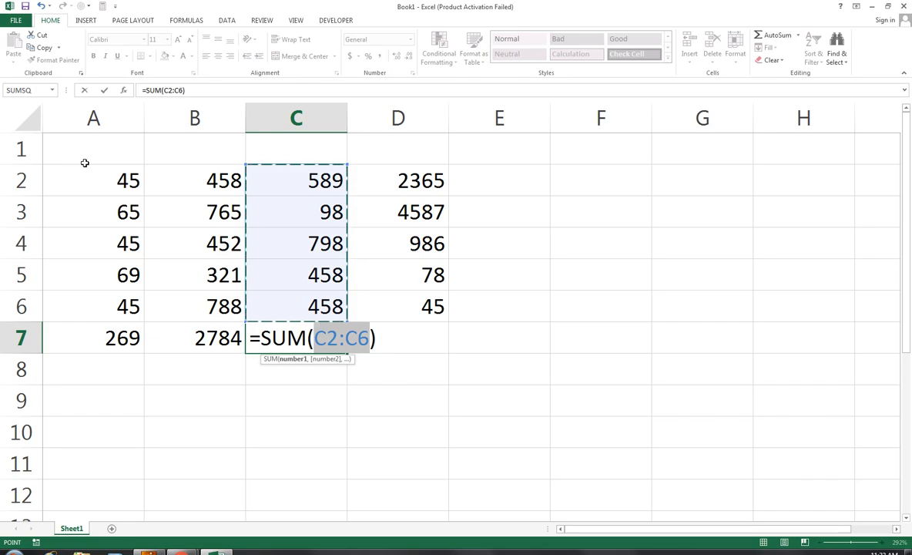
key(Return)
key(Up)
key(Delete)
key(ctrl+z)
key(Right)
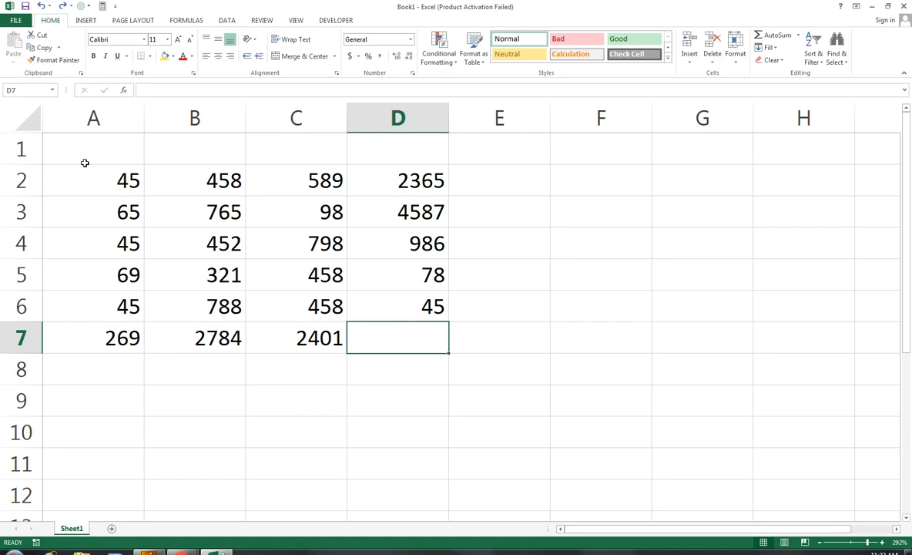
AutoSum column D into D7 (8061), then delete all the A7:D7 totals.
key(alt+equal)
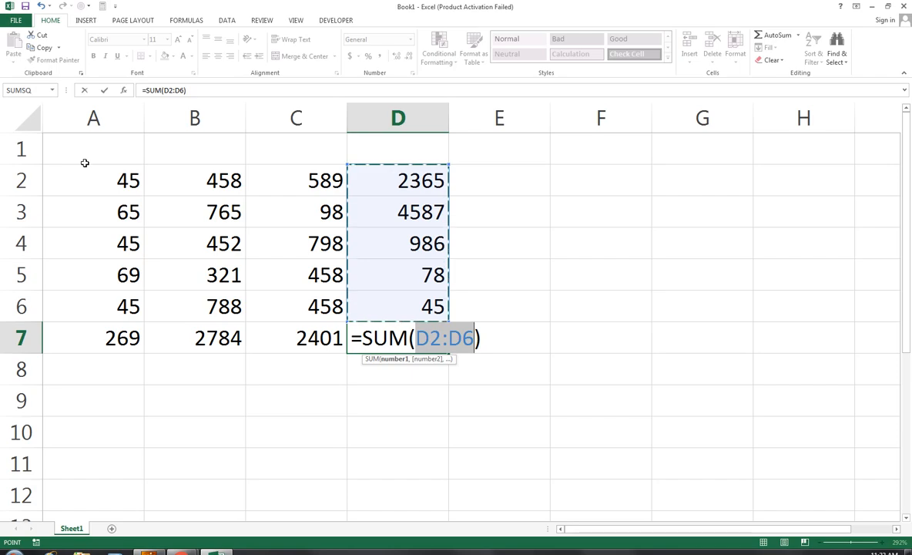
key(Return)
key(Up)
key(shift+Left)
key(shift+Left)
key(shift+Left)
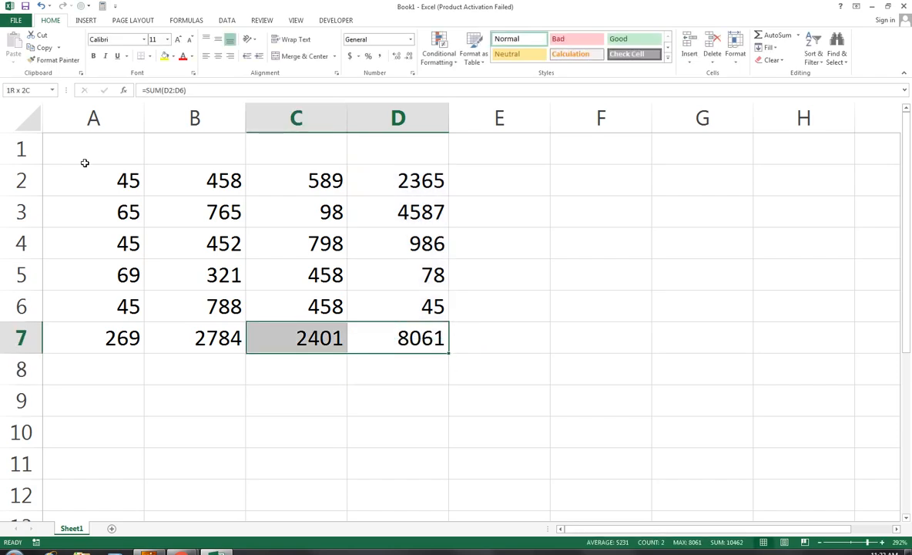
key(Delete)
Clear the 45 from cell D6.
key(Up)
key(Right)
key(Left)
key(Delete)
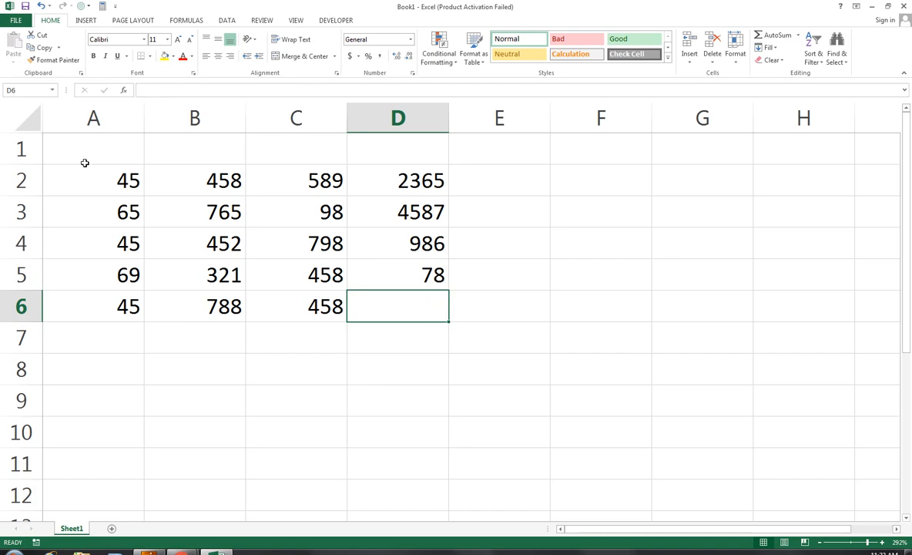
key(alt+equal)
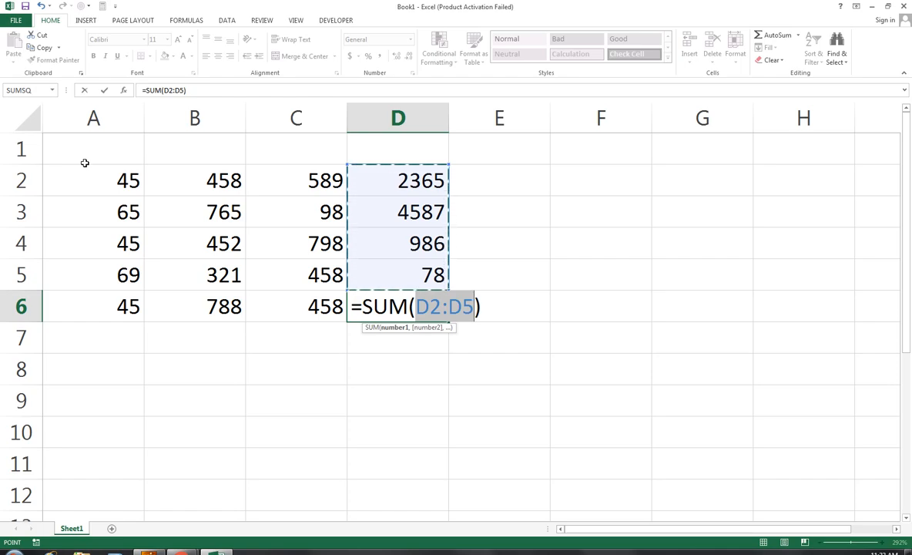
key(Return)
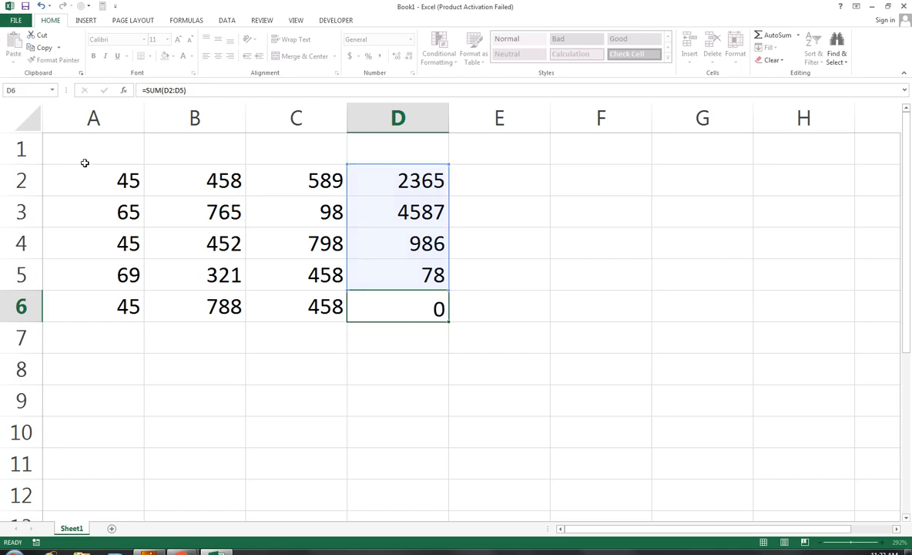
key(Up)
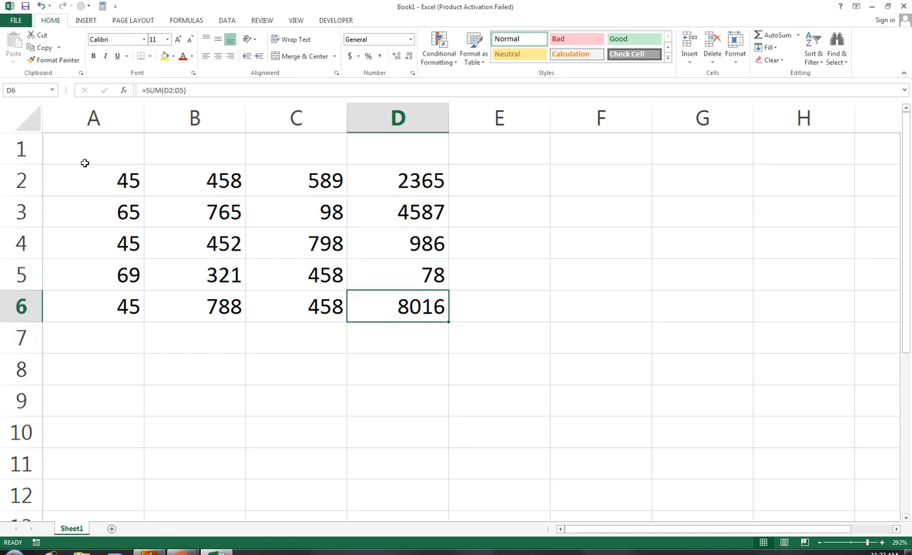
key(F2)
key(BackSpace)
key(BackSpace)
key(BackSpace)
key(BackSpace)
key(BackSpace)
key(BackSpace)
key(BackSpace)
key(BackSpace)
key(BackSpace)
key(BackSpace)
text(su)
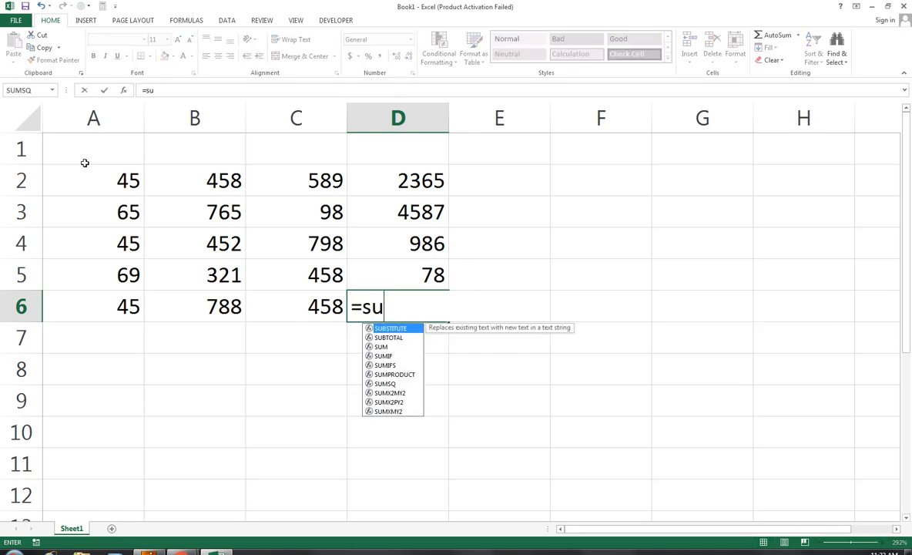
text(m()
key(Left)
key(shift+Left)
key(shift+Left)
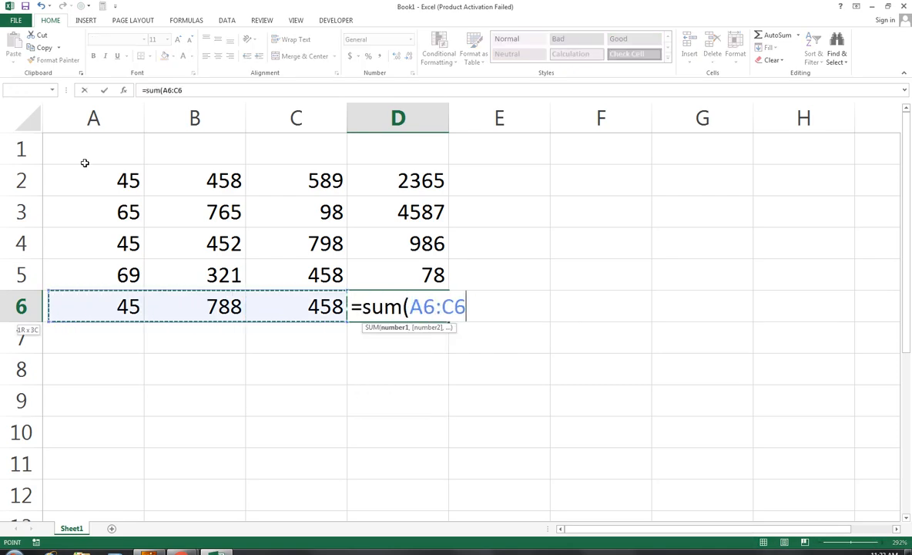
text())
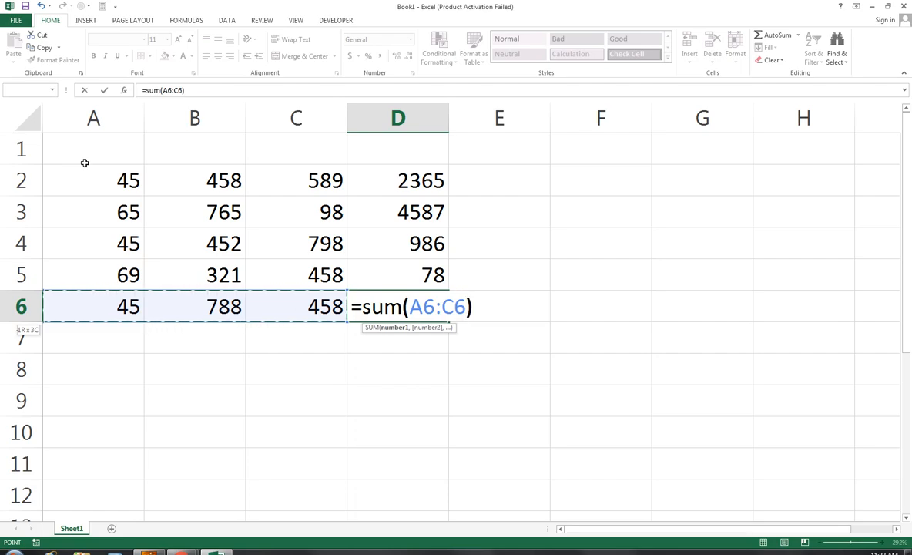
key(Return)
key(Up)
key(Delete)
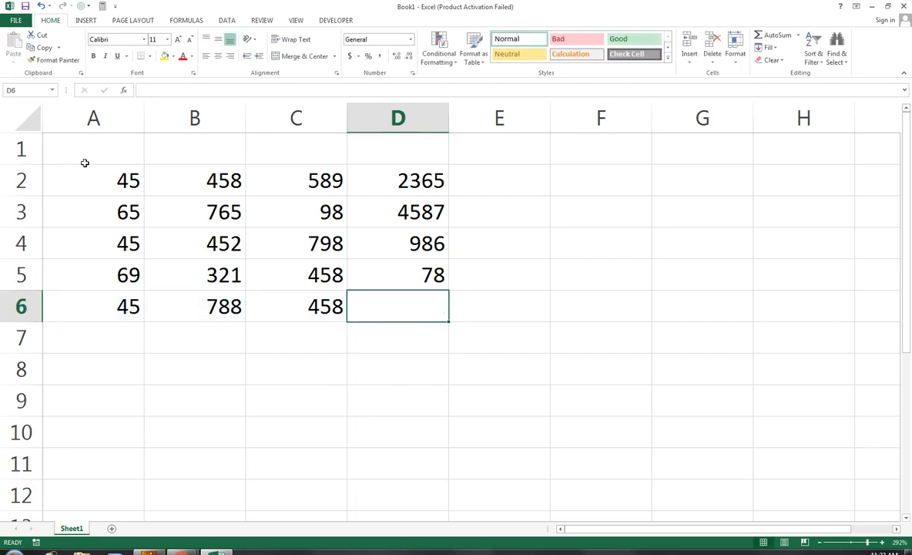
Merge and centre A1:D1 and enter 1 in it.
drag(65, 142, 412, 156)
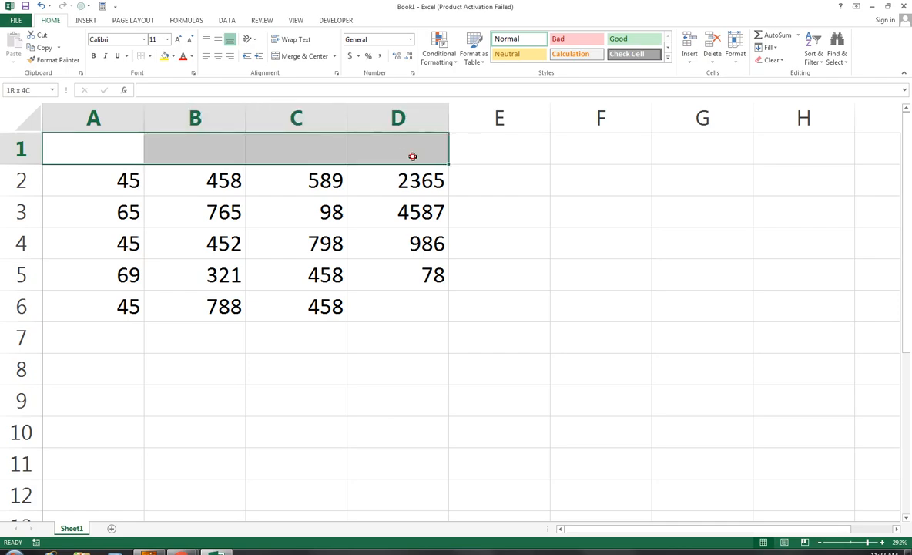
click(303, 56)
text(1)
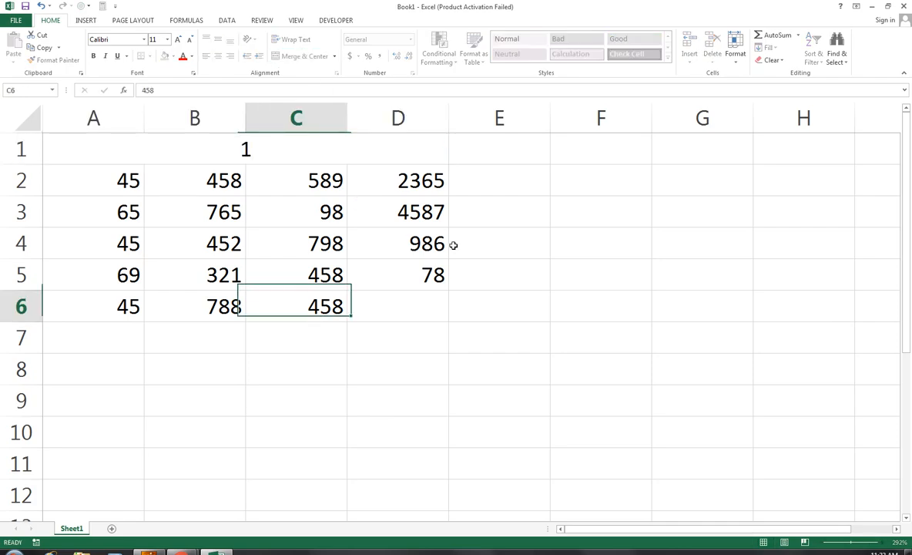
Select A7, A9, C9, E8, F10, E13, C14, A12, H8 and F5 together.
click(103, 339)
scroll(103, 331, down, 1)
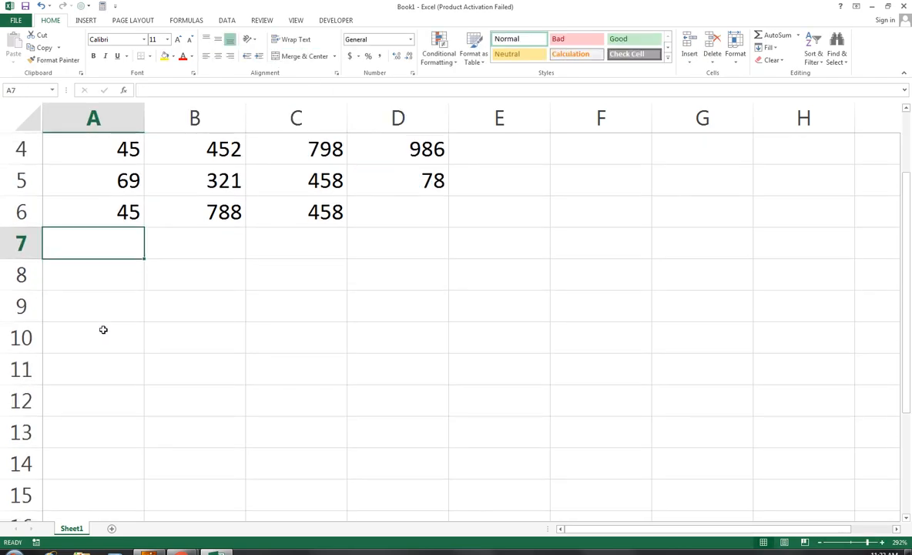
ctrl+click(99, 301)
ctrl+click(327, 301)
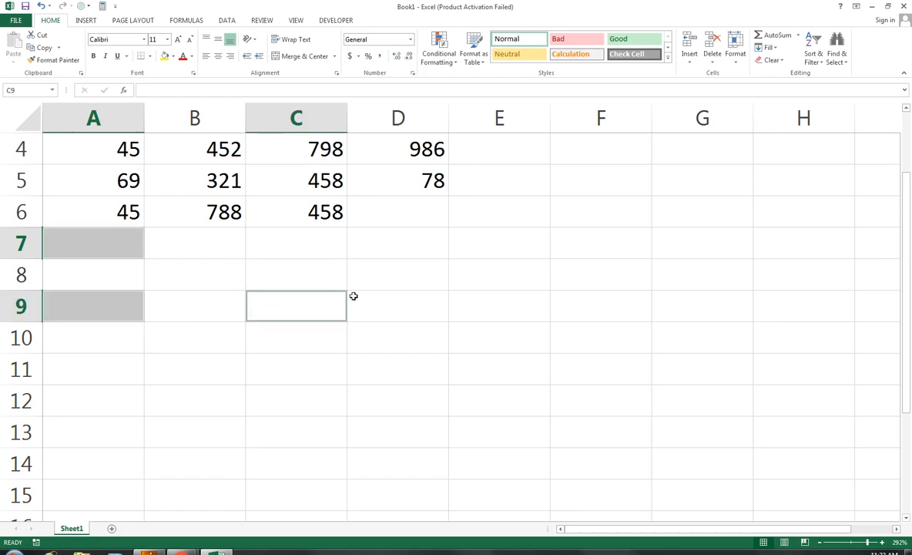
ctrl+click(455, 277)
ctrl+click(570, 339)
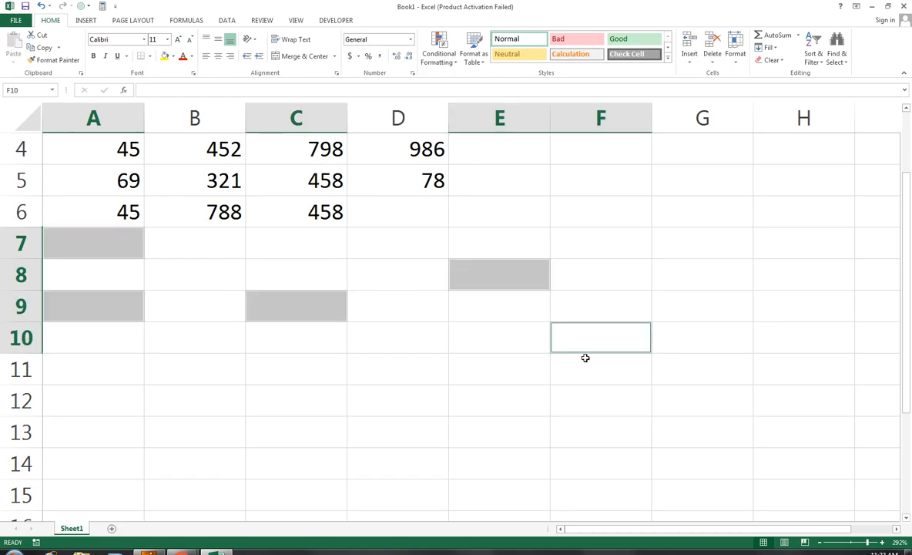
ctrl+click(500, 423)
ctrl+click(308, 467)
ctrl+click(108, 395)
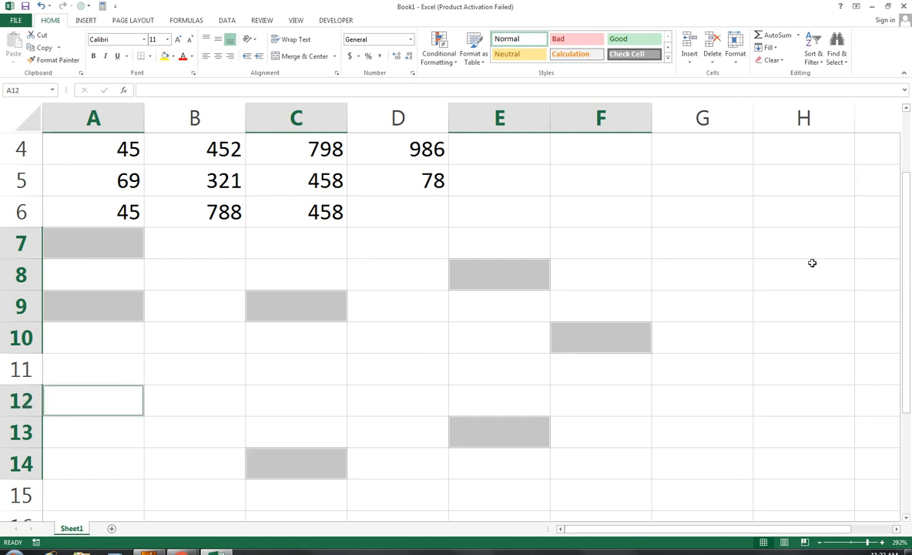
ctrl+click(809, 266)
ctrl+click(632, 180)
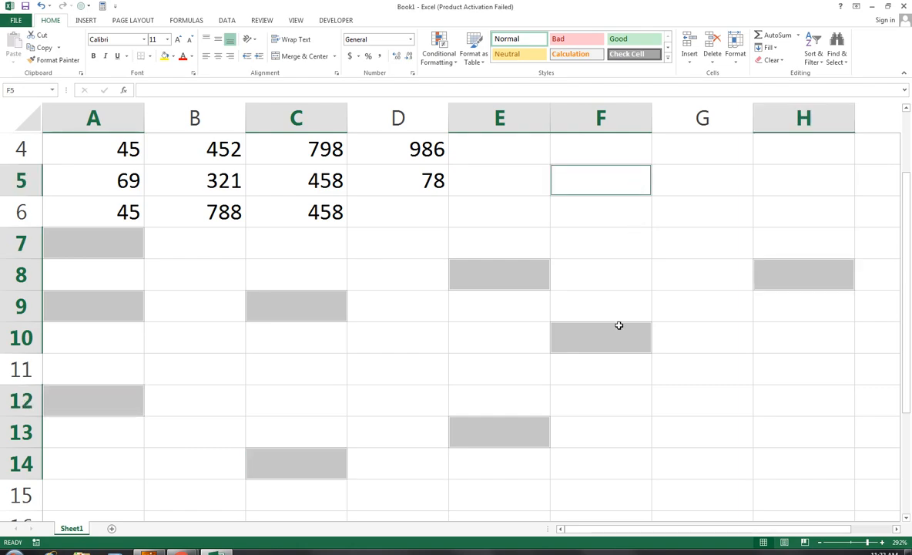
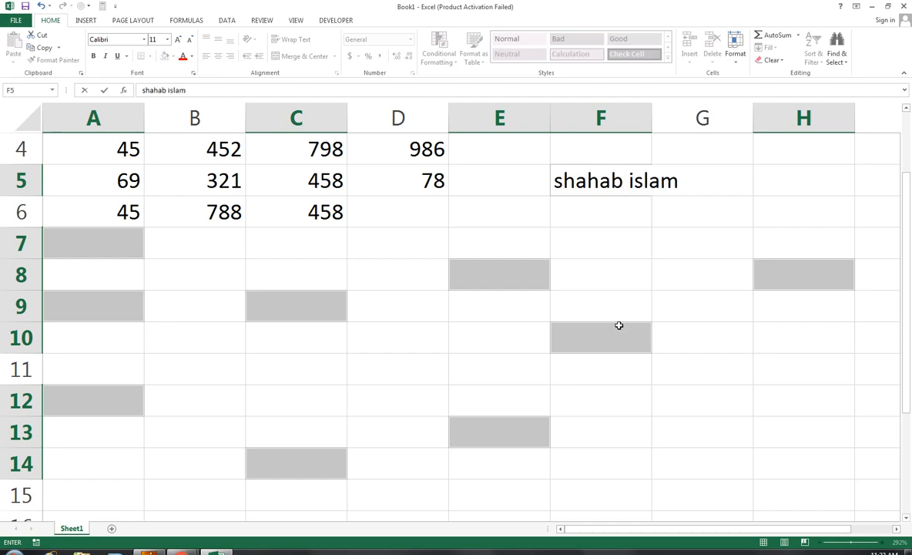
Type the person's full name and fill it into all ten selected cells with Ctrl+Enter.
key(ctrl+Return)
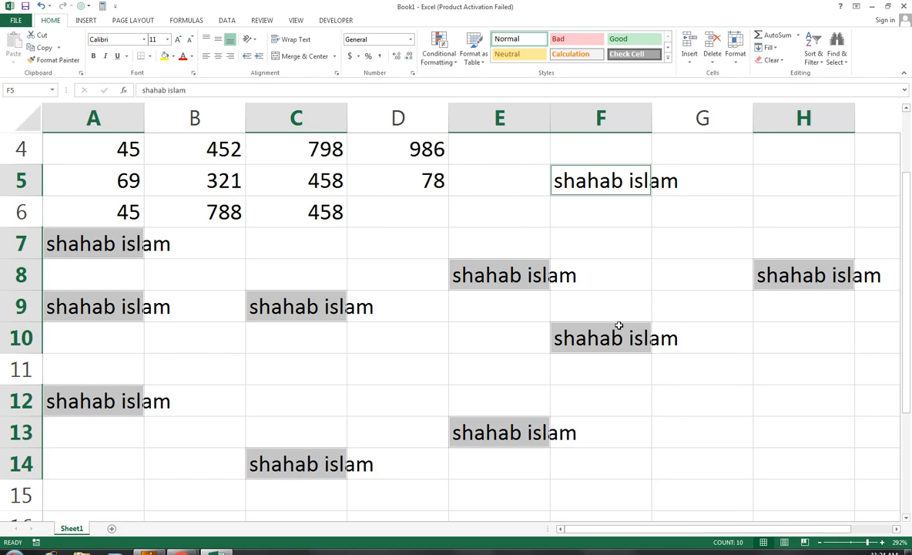
key(Return)
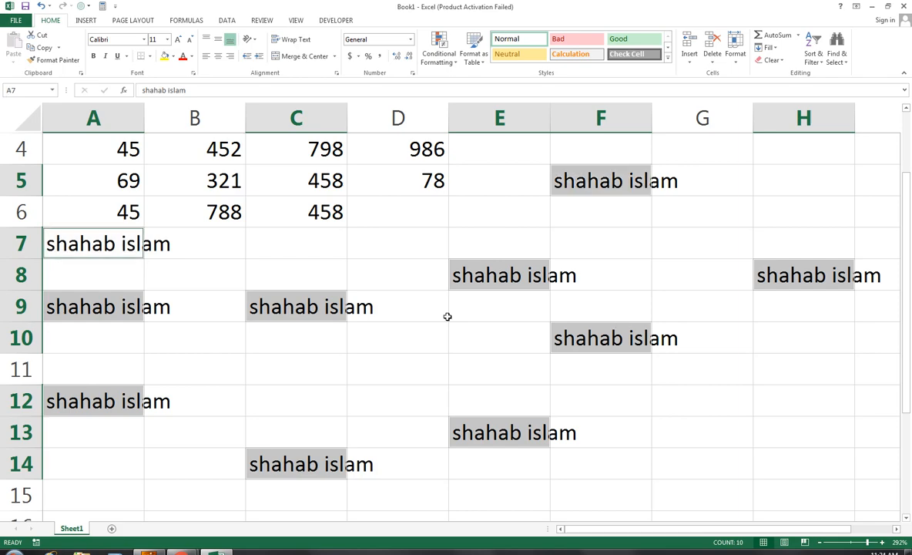
Add a new blank Sheet2 and zoom in on its grid.
click(112, 529)
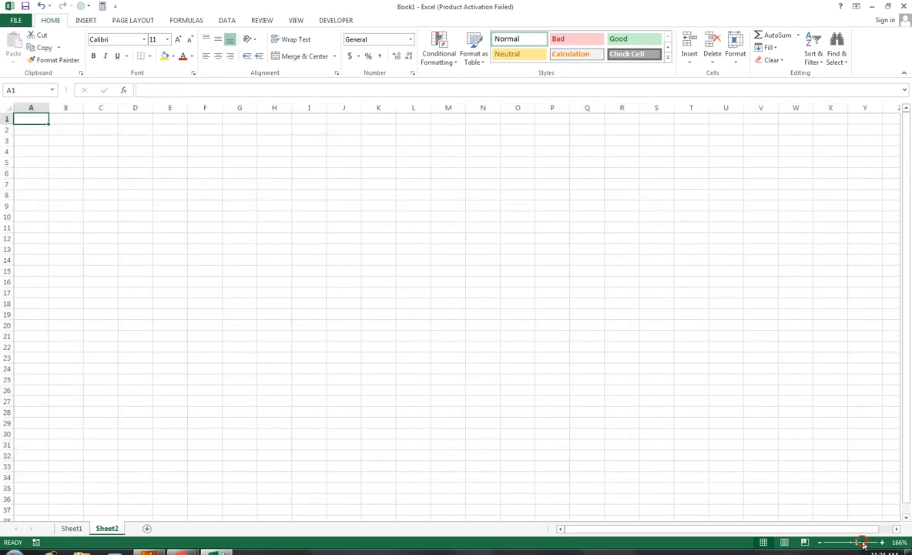
click(869, 541)
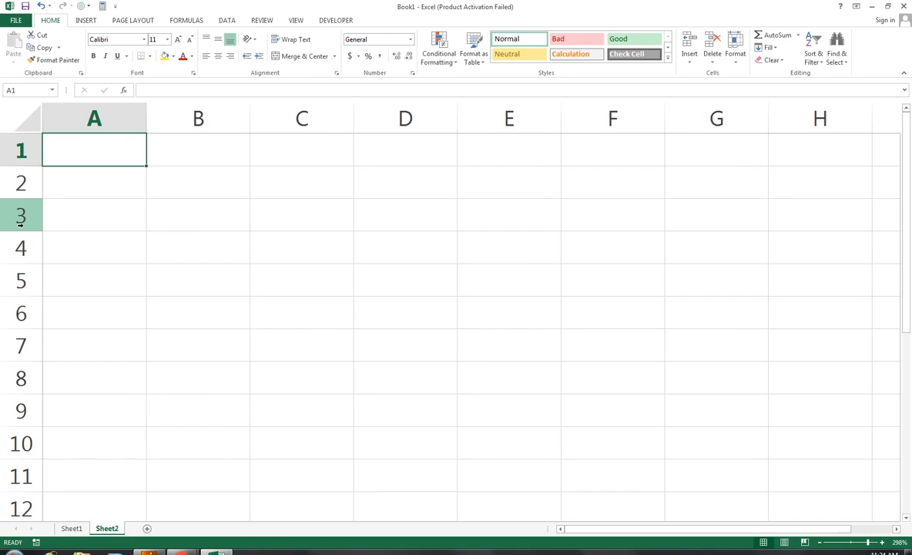
key(Down)
key(Down)
key(Down)
key(Right)
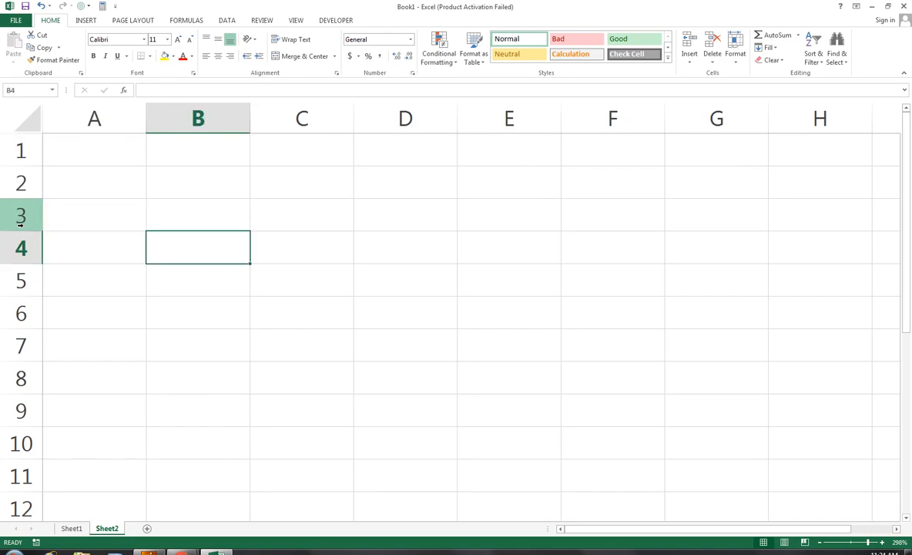
key(Up)
key(Right)
key(Right)
key(Down)
key(Left)
key(Up)
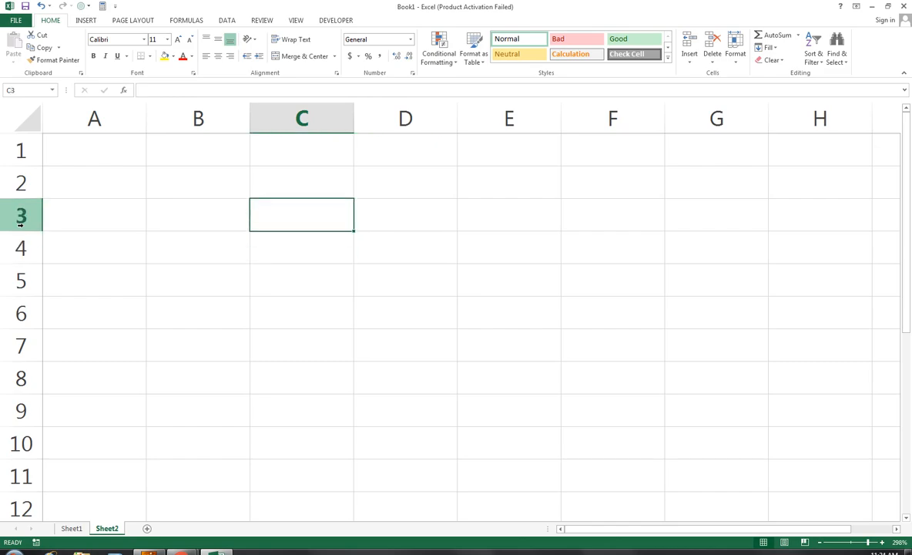
key(Left)
key(Left)
key(Up)
key(Up)
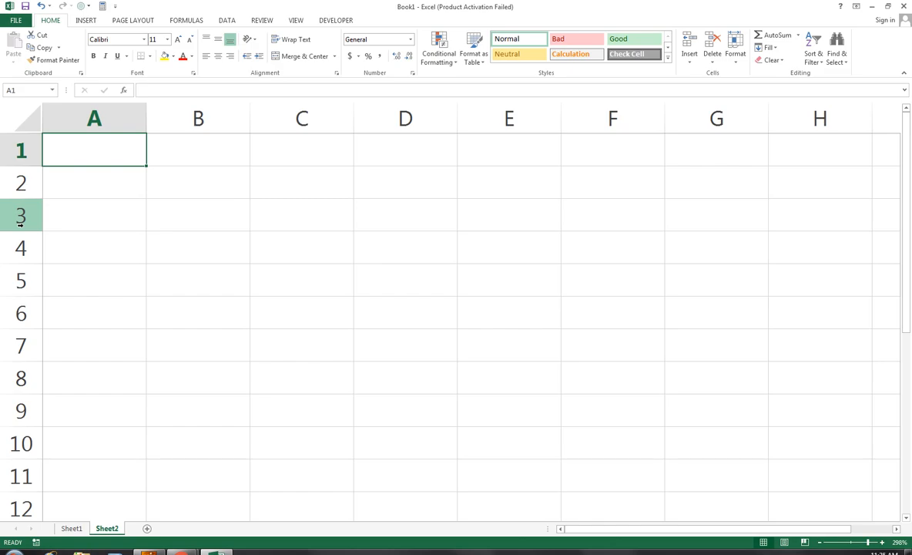
key(ctrl+Down)
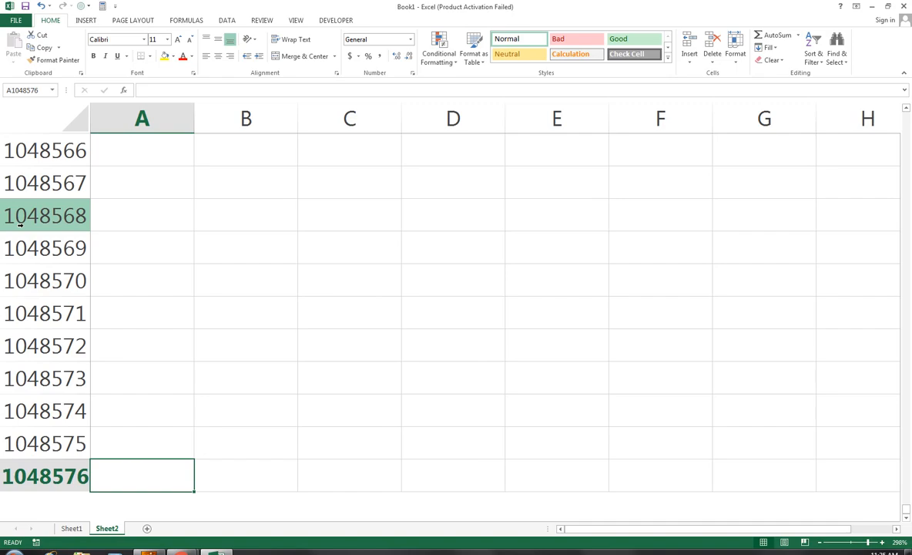
key(ctrl+Up)
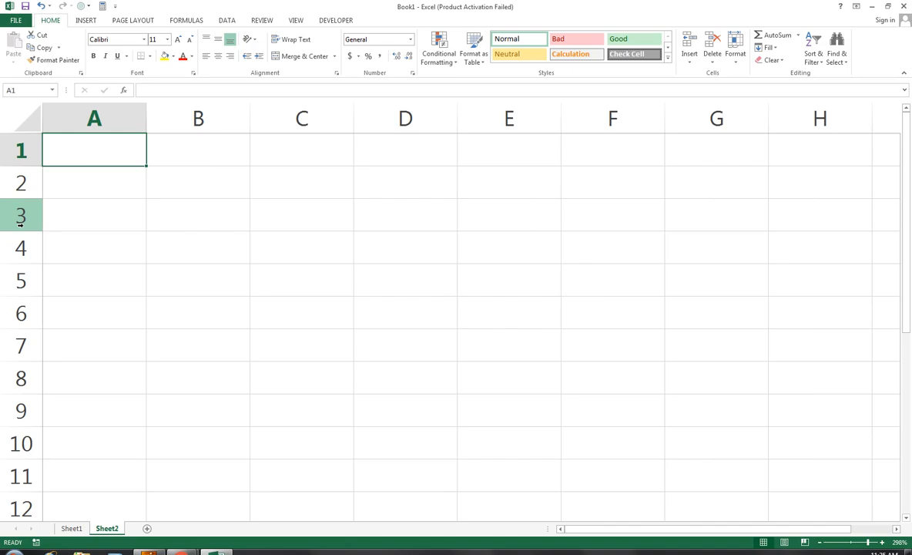
key(ctrl+Right)
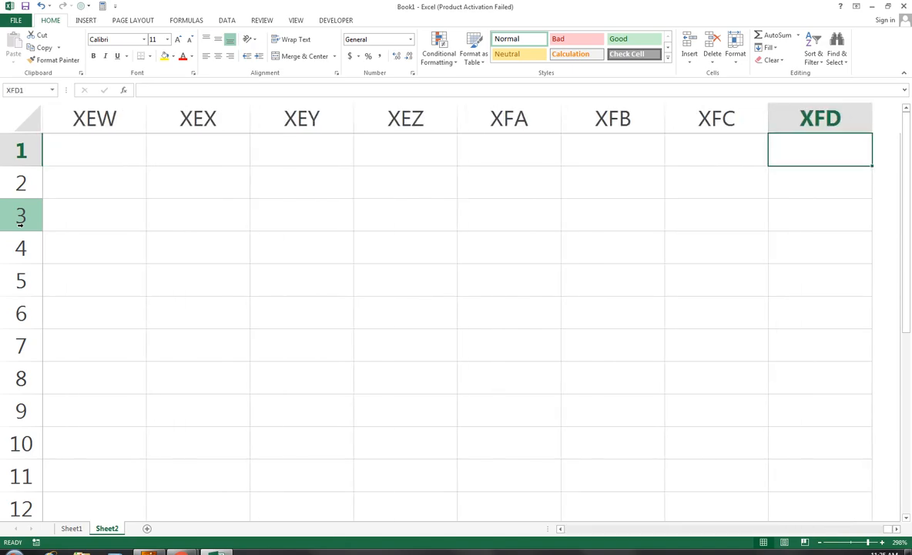
key(ctrl+Left)
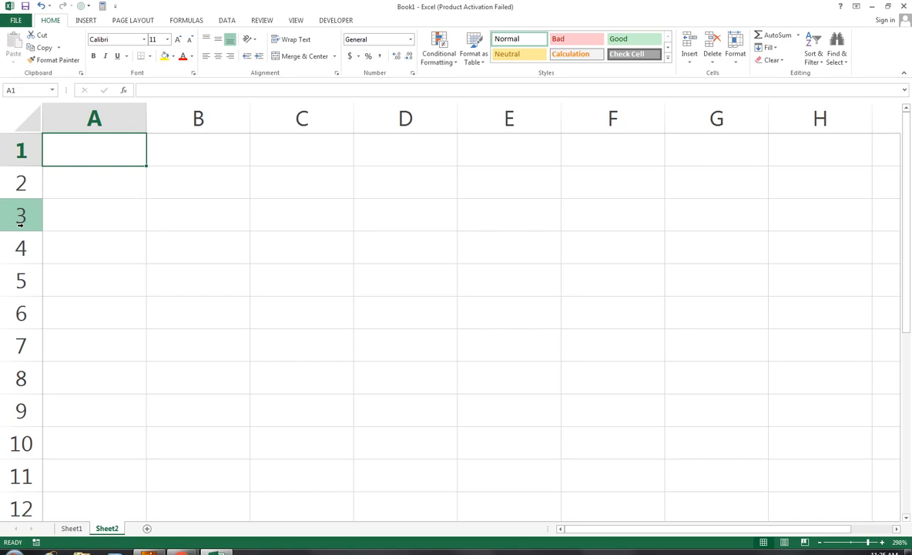
Type asdfsd in B3 and drag-fill it across B3:E8.
key(Down)
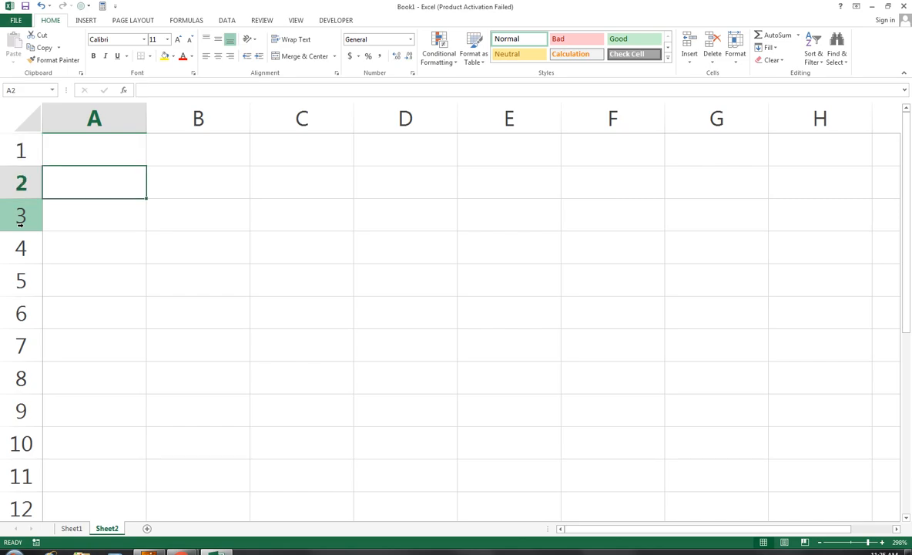
key(Down)
key(Right)
text(asdfsd)
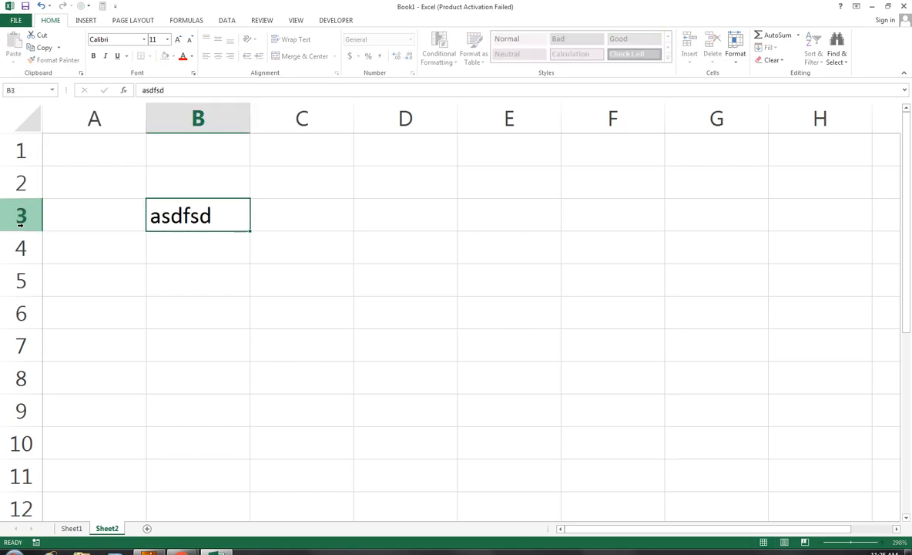
key(Return)
key(Up)
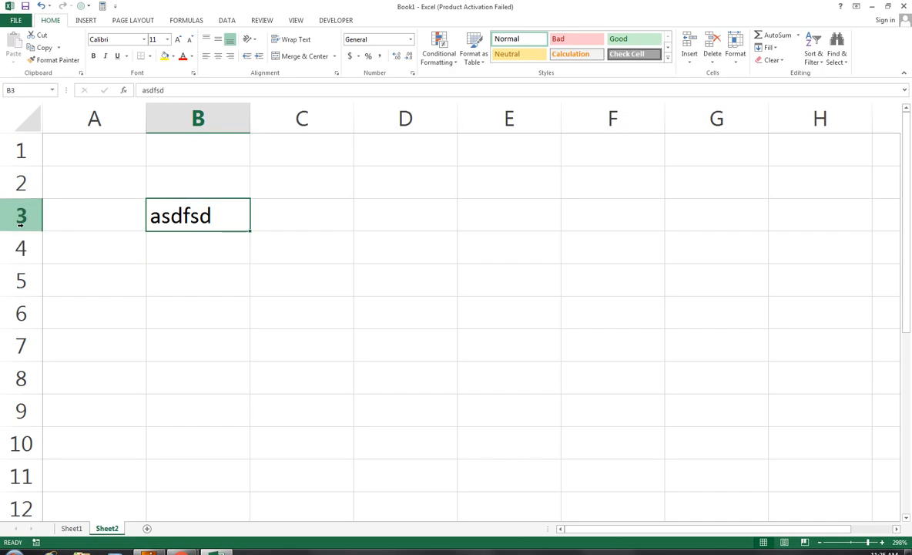
drag(248, 231, 551, 403)
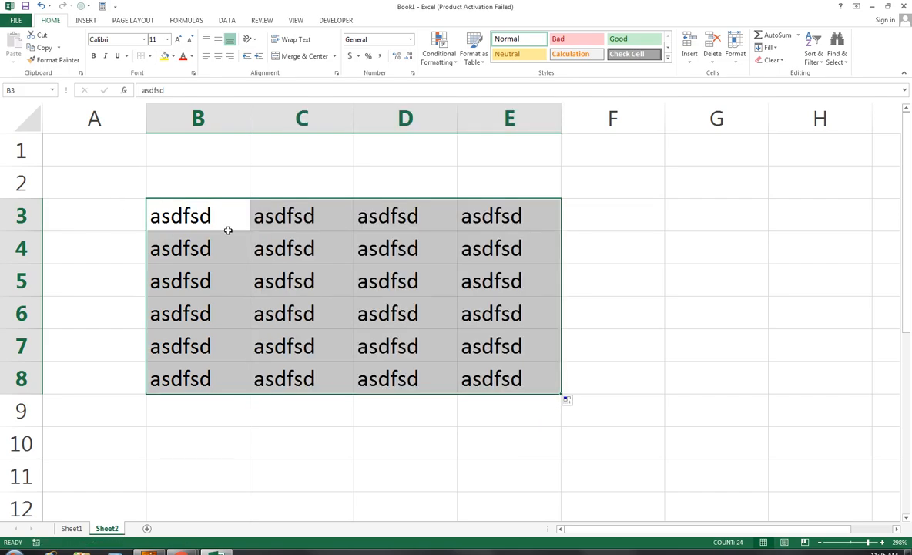
click(108, 142)
key(Right)
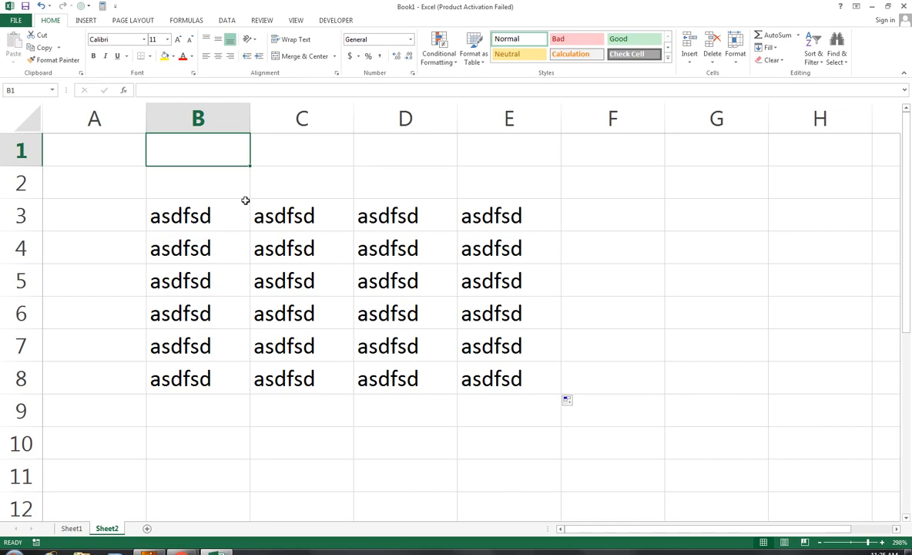
click(245, 200)
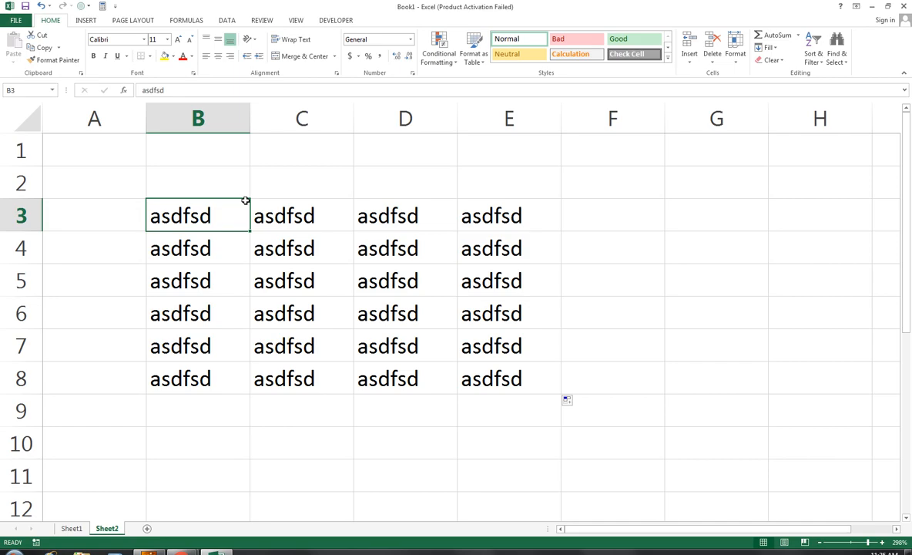
key(ctrl+Down)
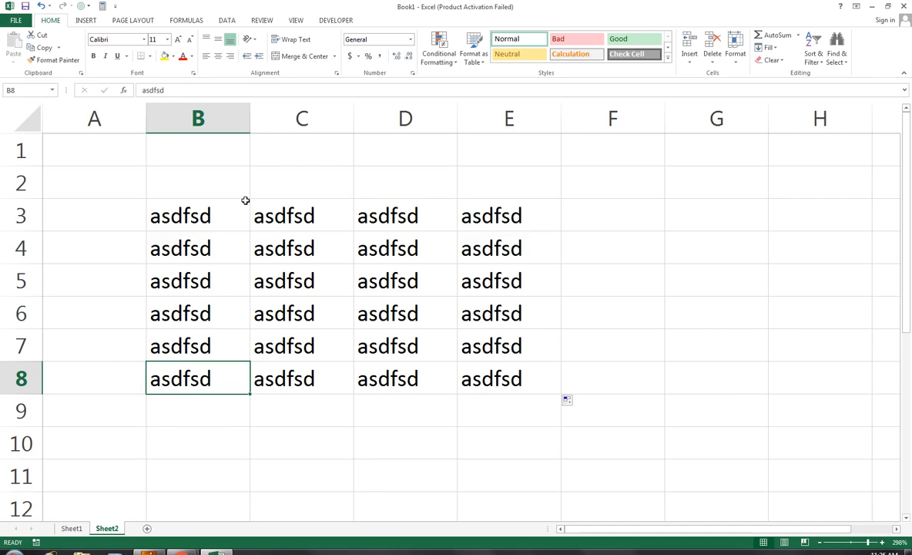
key(ctrl+Right)
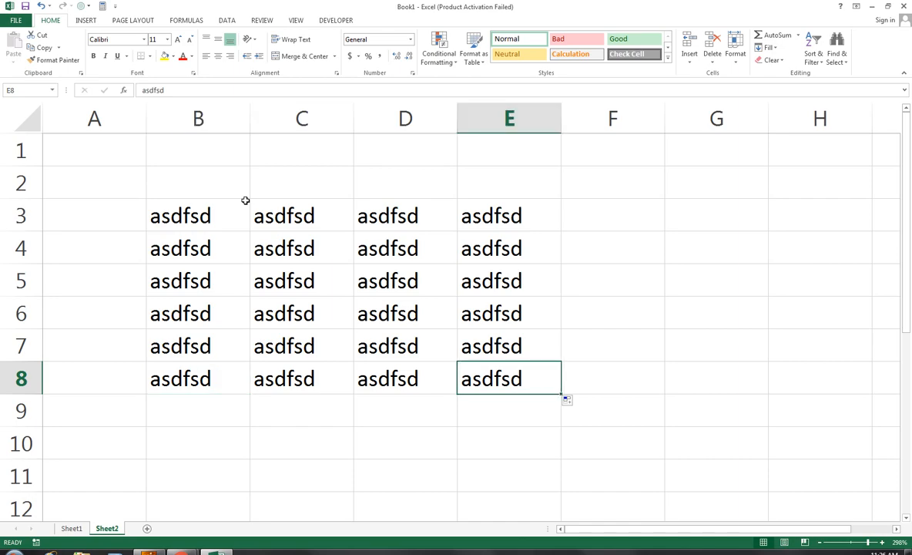
key(ctrl+Up)
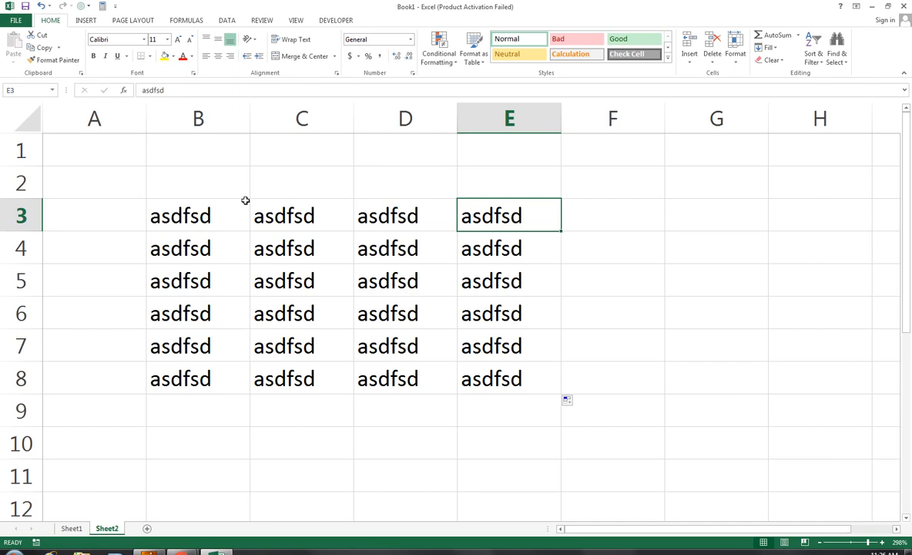
key(Left)
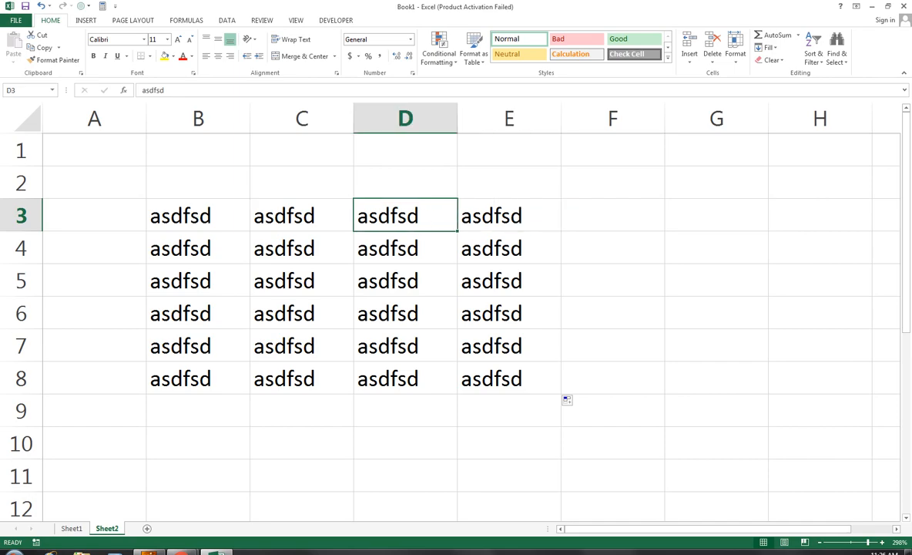
On Sheet1, start an AutoSum in D6 and point its reference at D2.
click(71, 529)
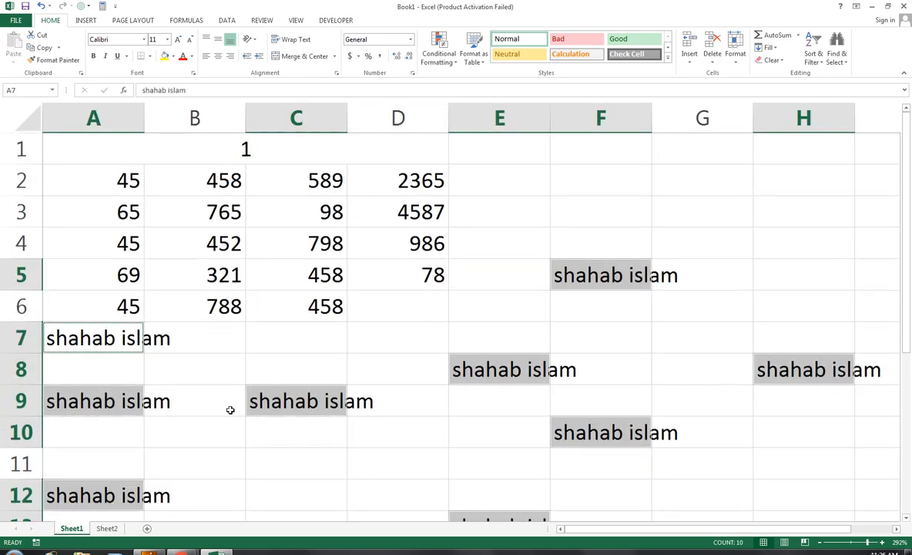
click(403, 304)
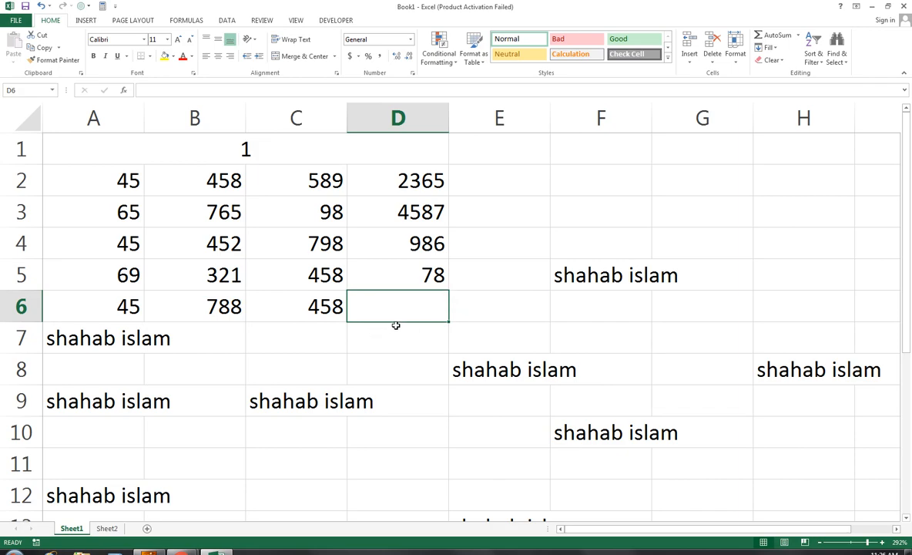
key(alt+equal)
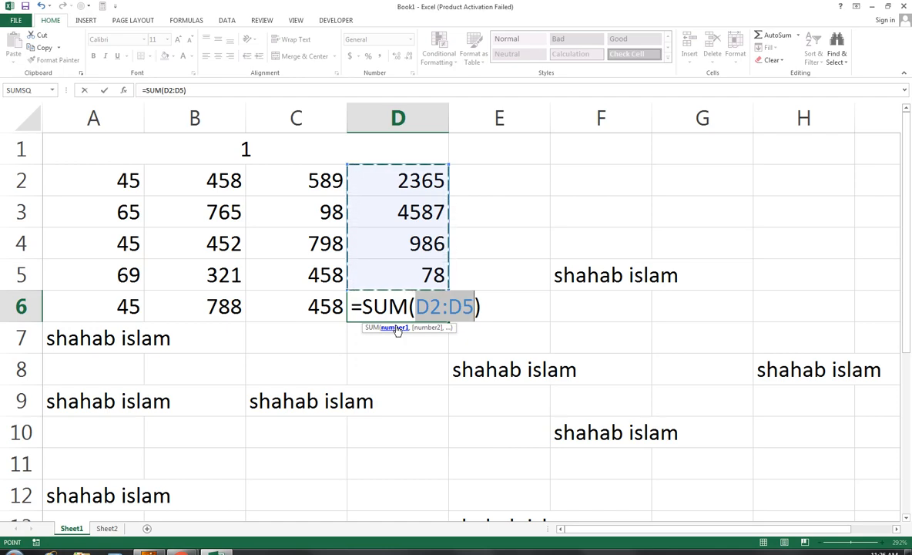
key(Left)
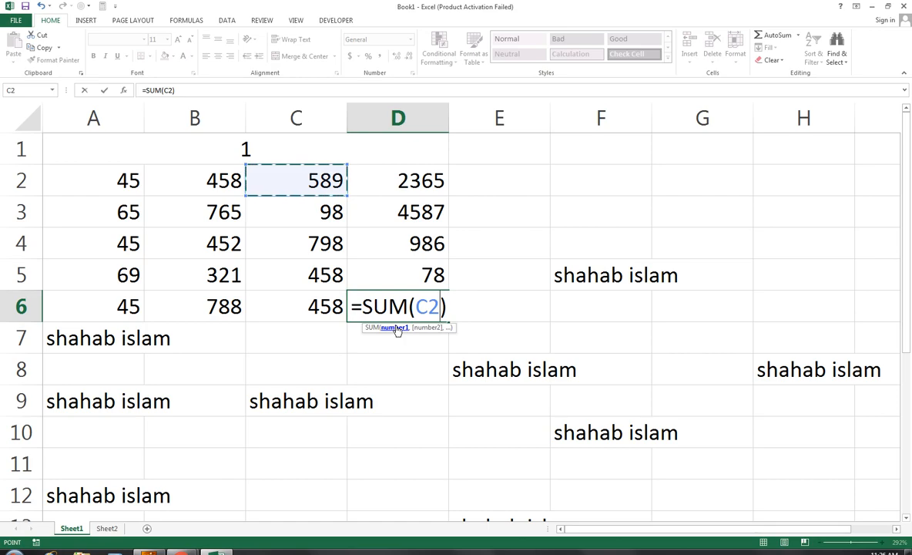
key(Right)
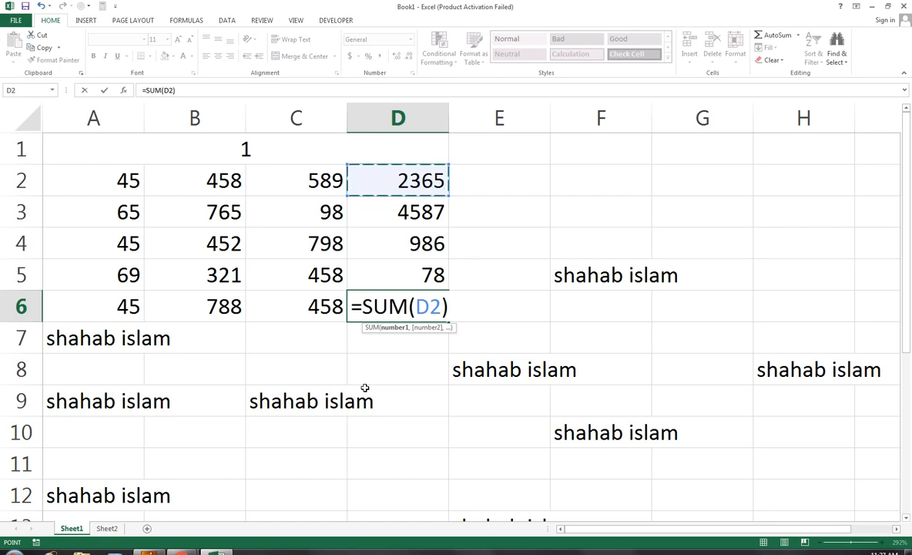
Extend and jump the SUM formula's reference around A2:D5 using Shift and Ctrl arrow keys.
key(shift+Left)
key(shift+Left)
key(shift+Left)
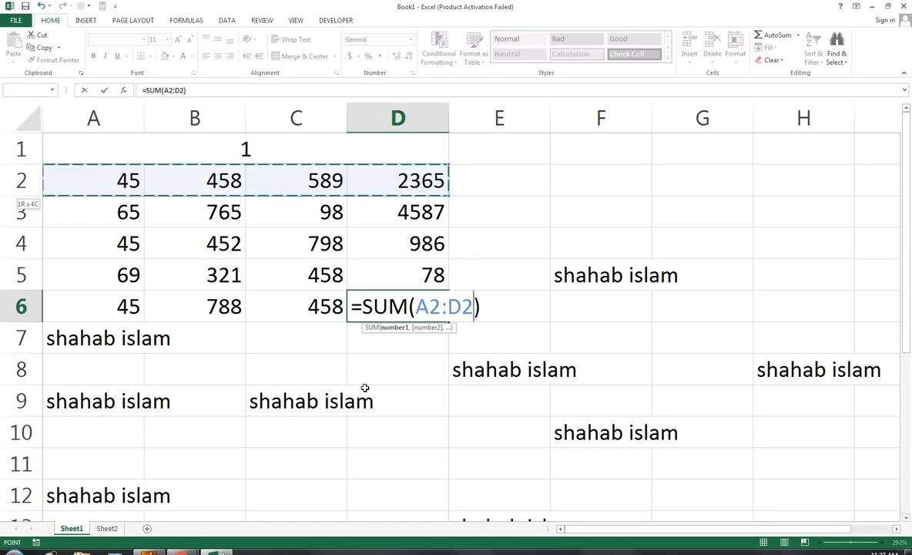
key(shift+Down)
key(shift+Down)
key(shift+Down)
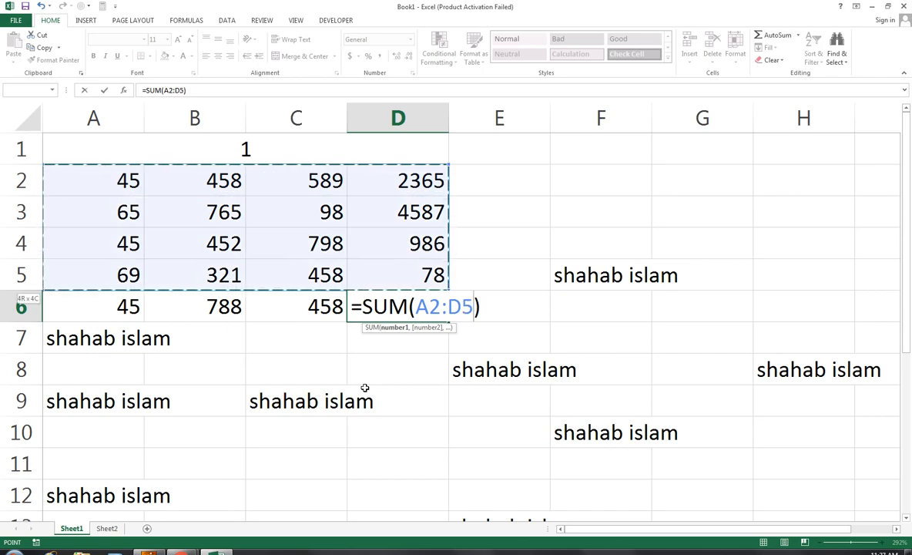
key(ctrl+Left)
key(ctrl+Right)
key(ctrl+Down)
key(ctrl+Left)
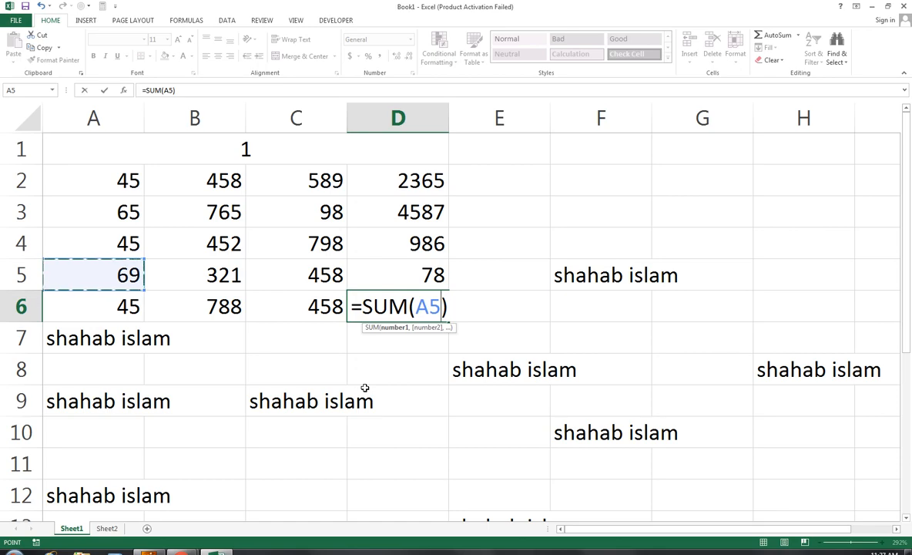
Set the D6 SUM range to A2:A6 and commit it, showing 269.
key(ctrl+Down)
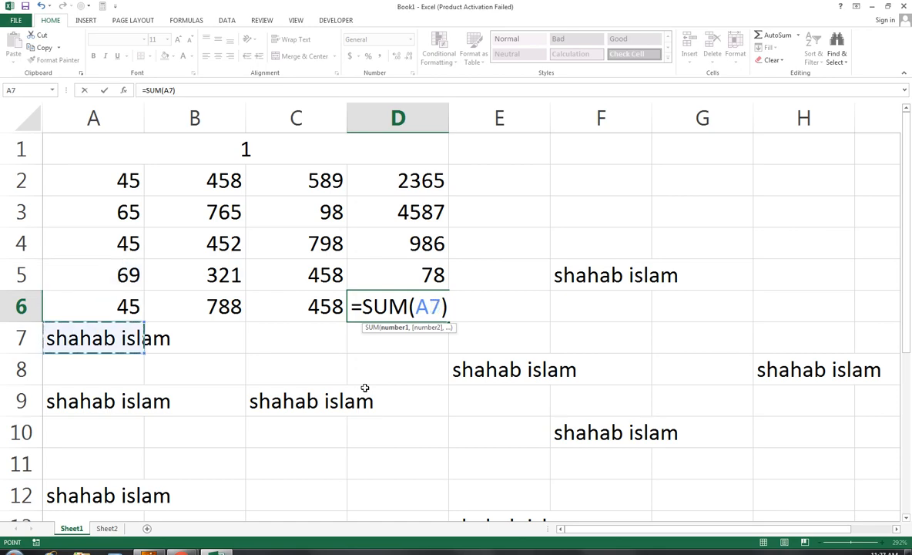
key(ctrl+Up)
key(Down)
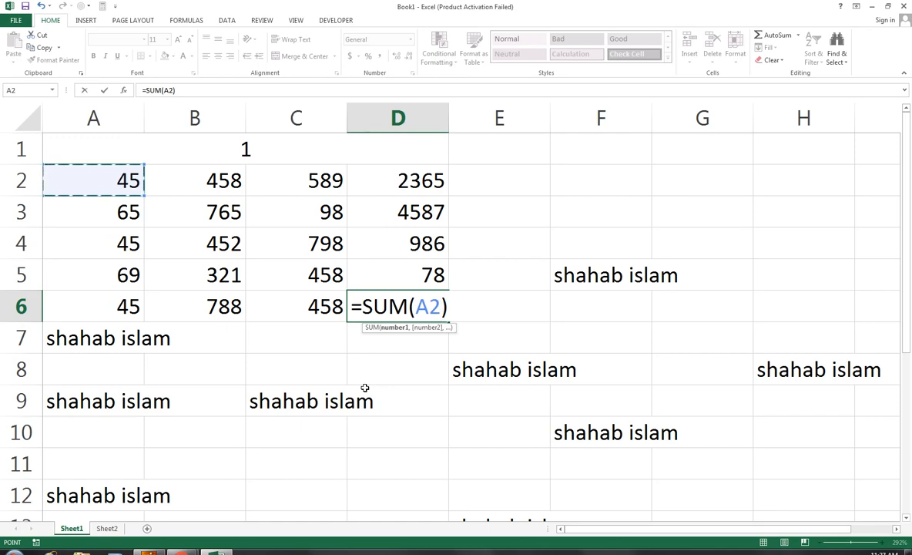
key(ctrl+shift+Down)
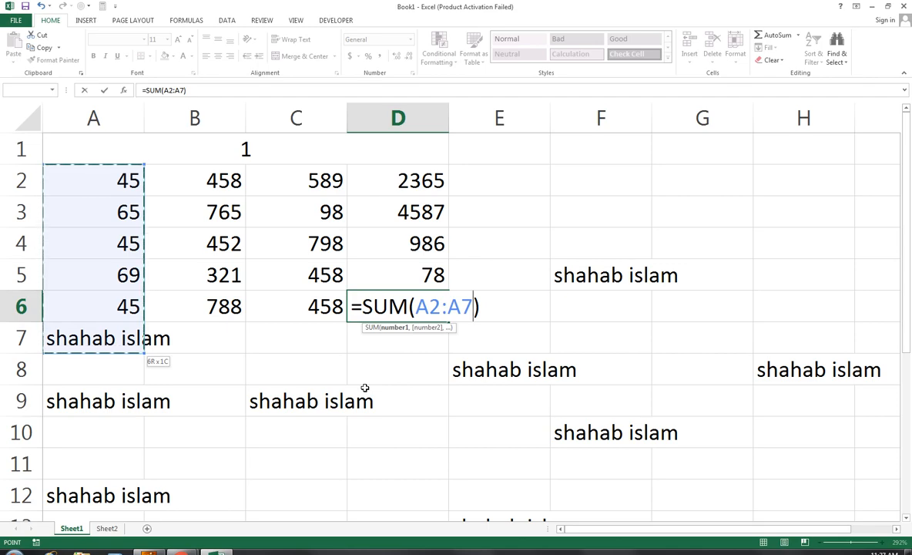
key(shift+Up)
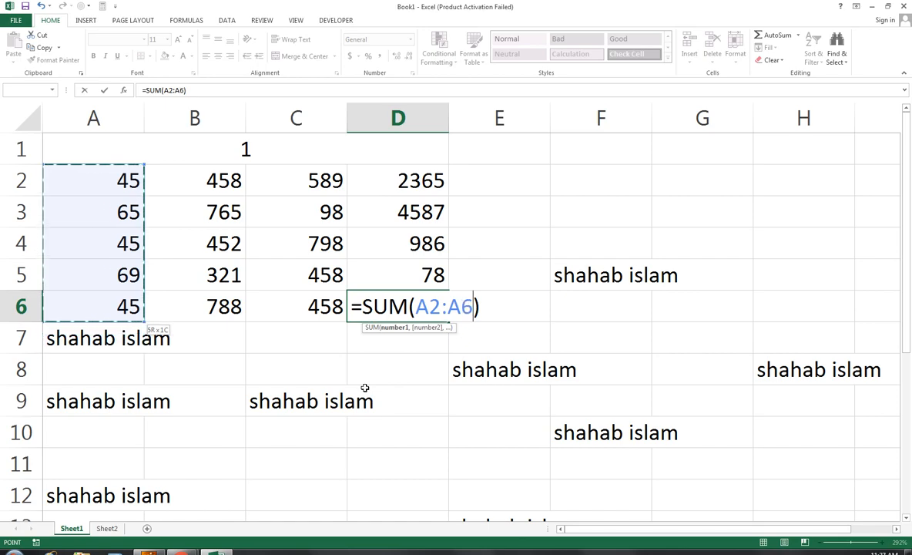
key(Return)
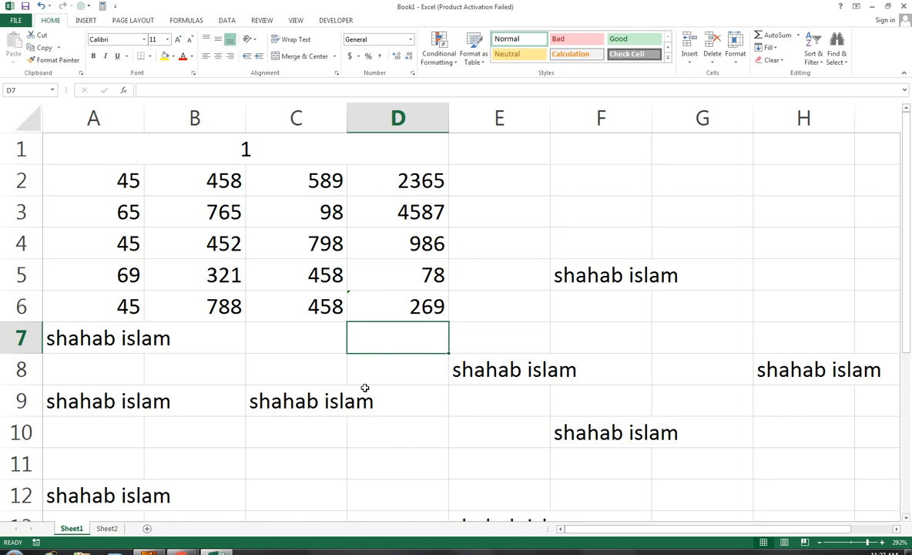
key(Up)
key(Up)
key(Up)
key(Up)
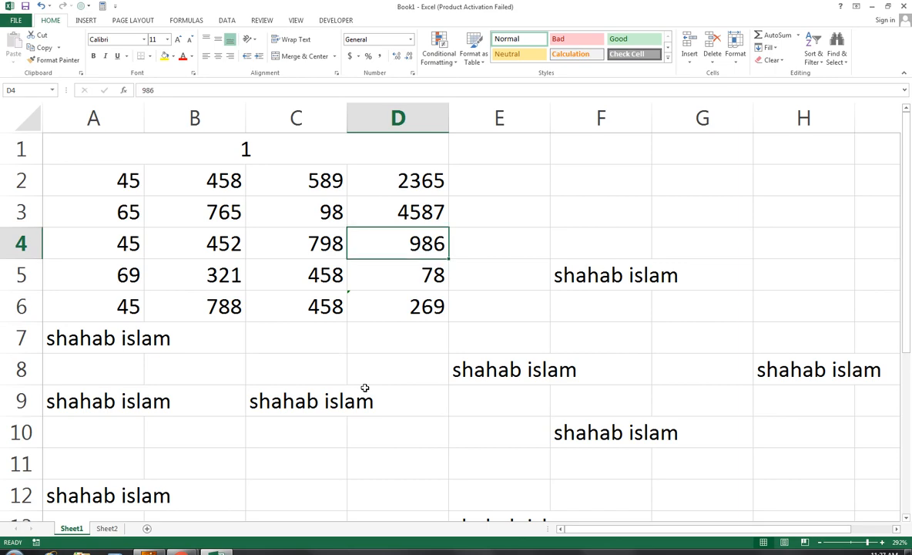
Move up to merged cell A1 and display the ribbon KeyTips.
key(Up)
key(Up)
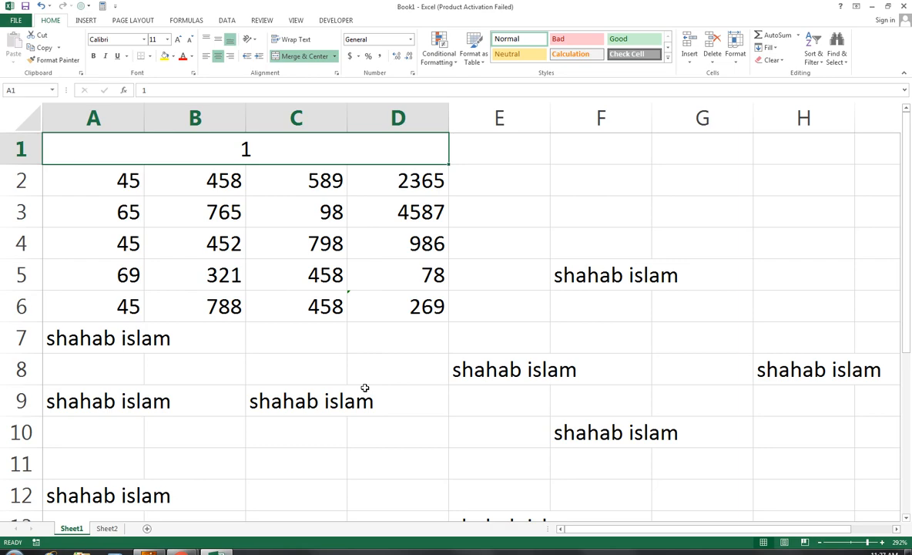
key(alt)
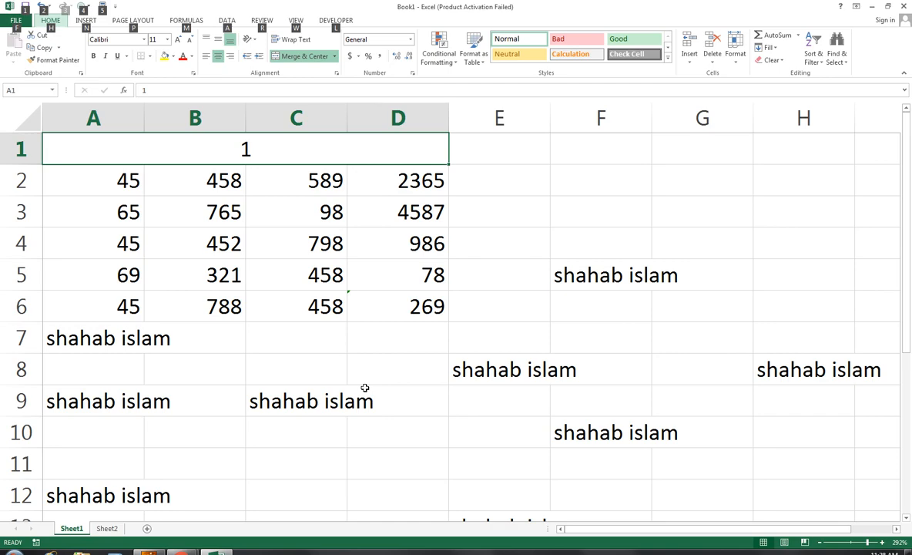
Enter the Data tab by KeyTip, dismiss it, then switch to the Home tab's KeyTips.
key(a)
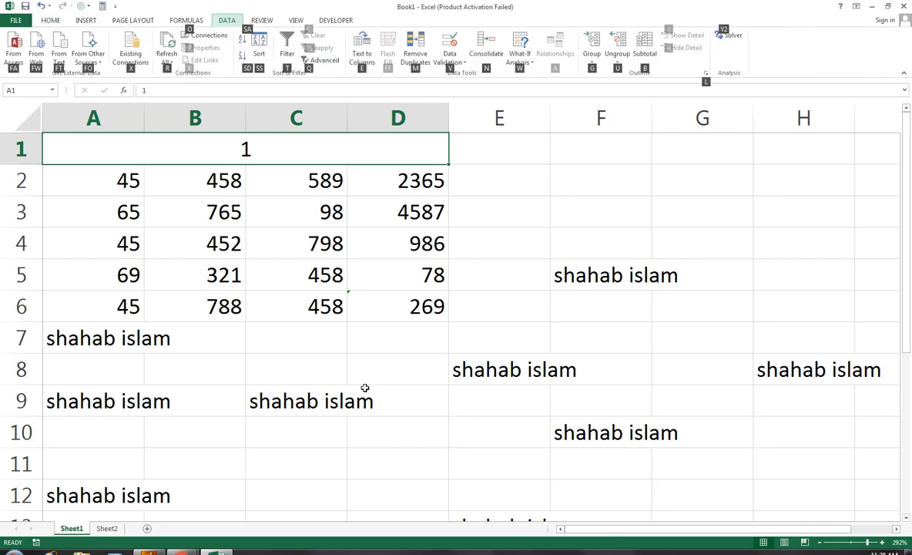
key(Escape)
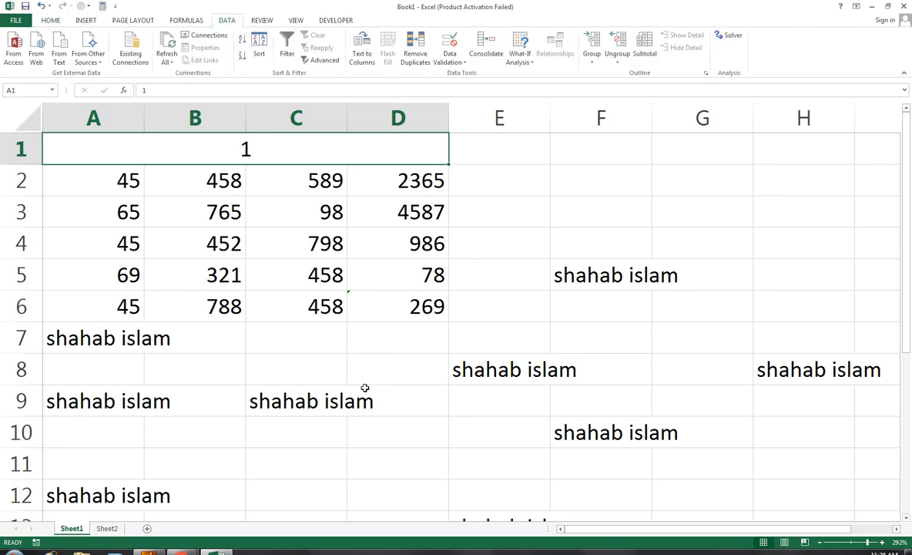
key(alt)
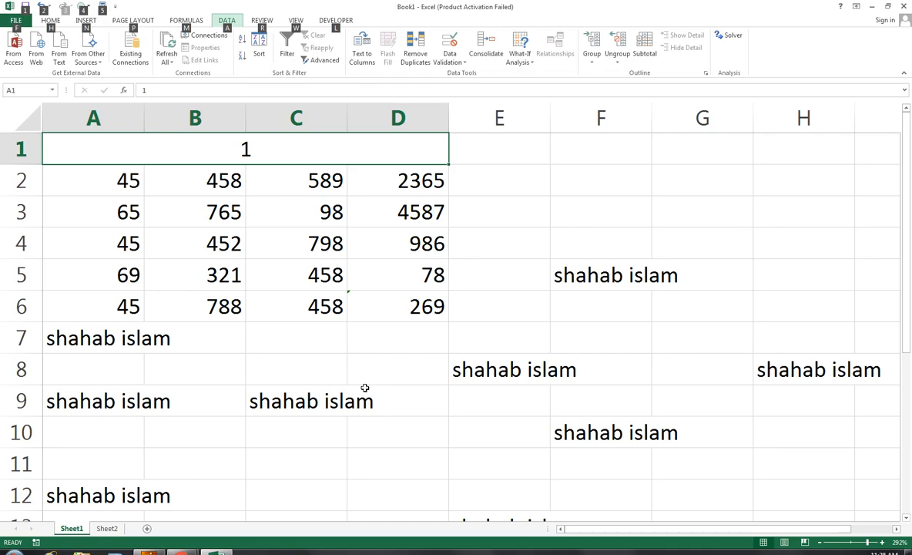
key(h)
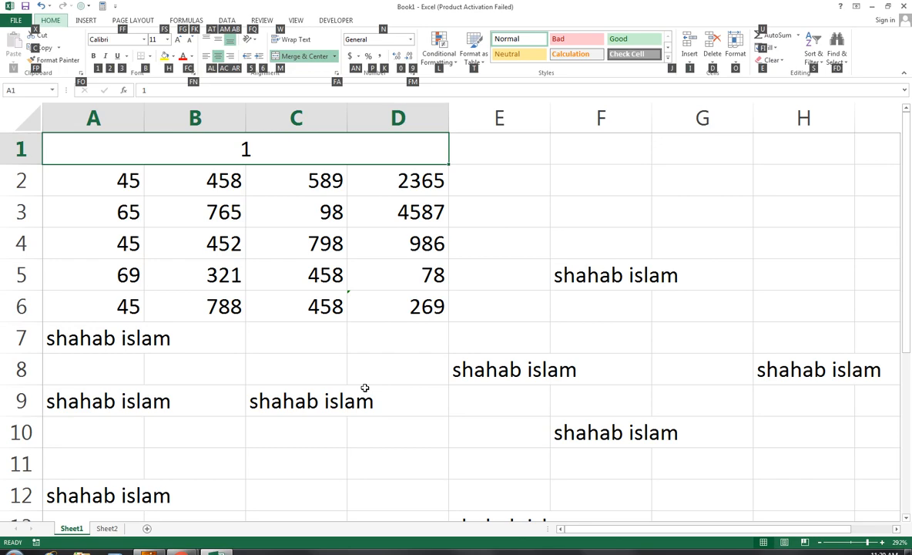
Delete the top sheet row holding the merged 1 via Home's Delete Sheet Rows.
key(d)
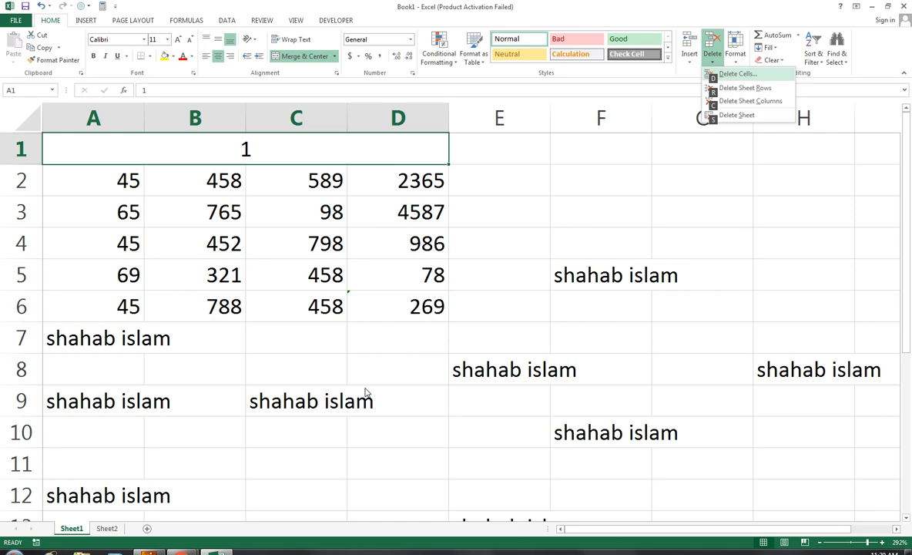
key(r)
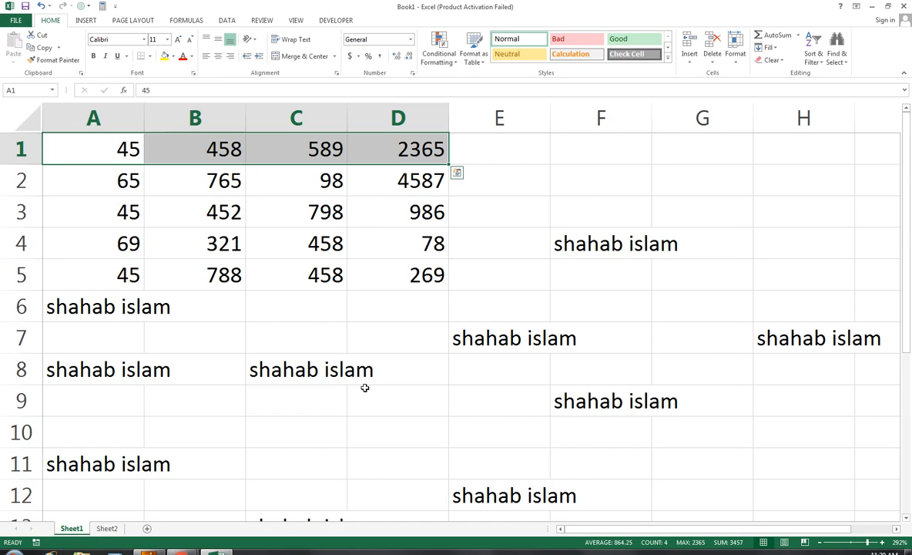
Select A3:D3 and open the Insert cells dialog with Ctrl+Shift+=.
key(Down)
key(ctrl+Right)
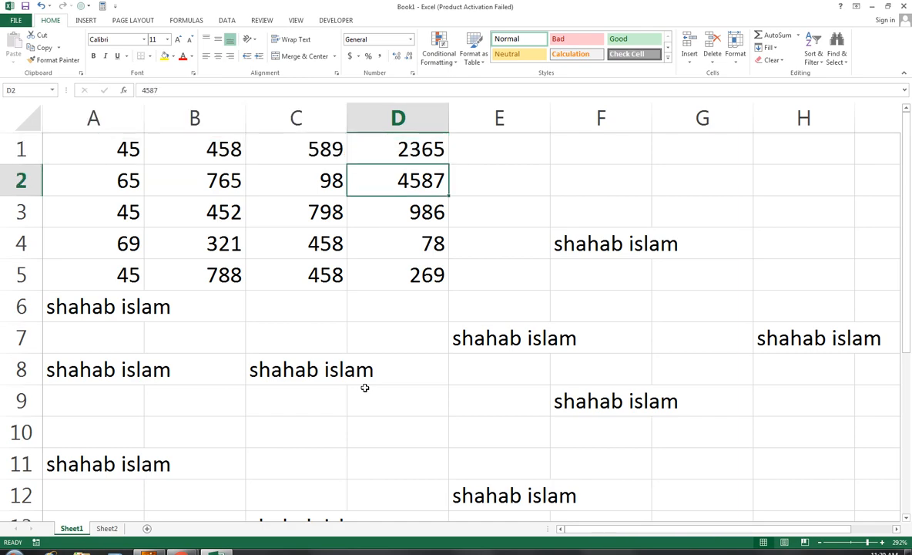
key(Left)
key(Left)
key(Left)
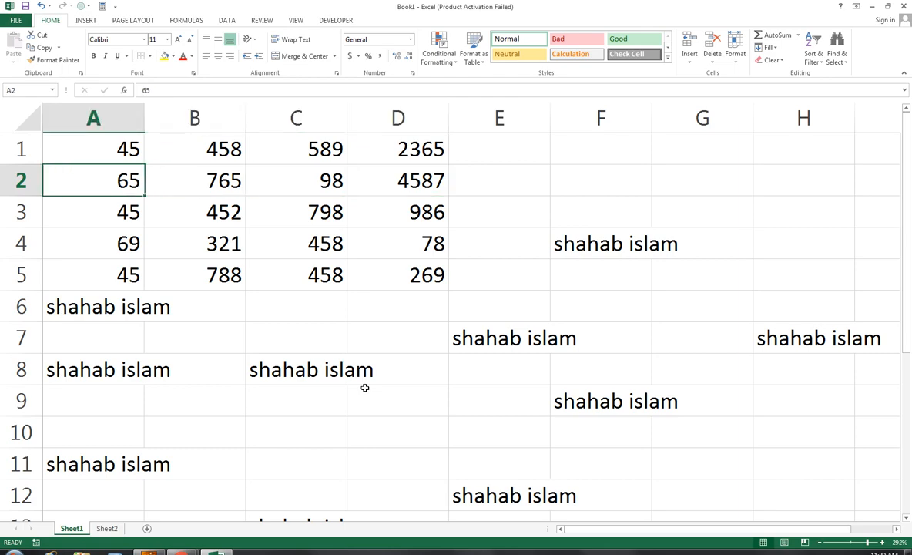
key(Down)
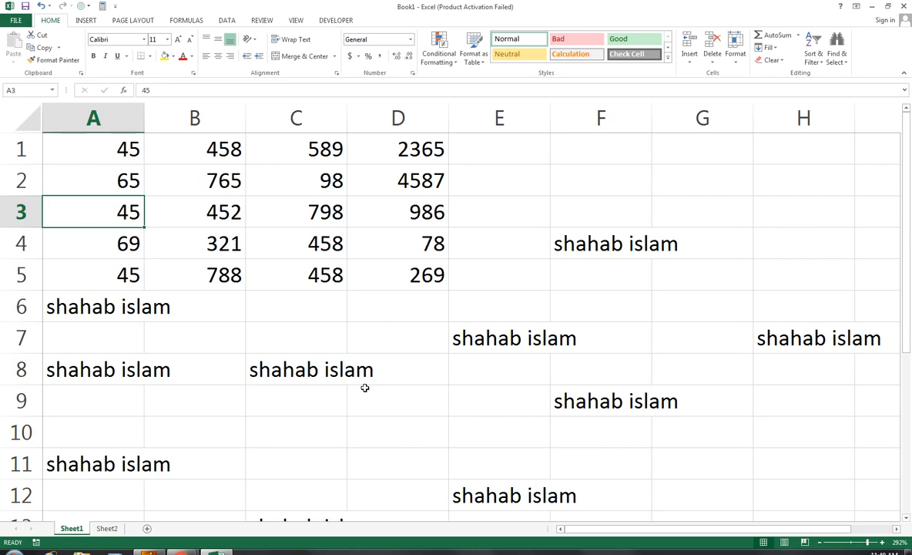
key(shift+Right)
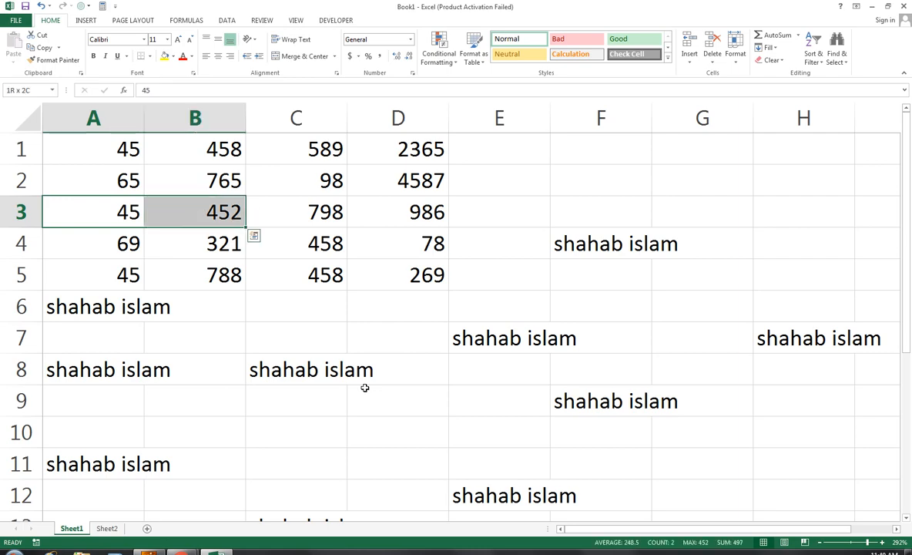
key(shift+Right)
key(shift+Right)
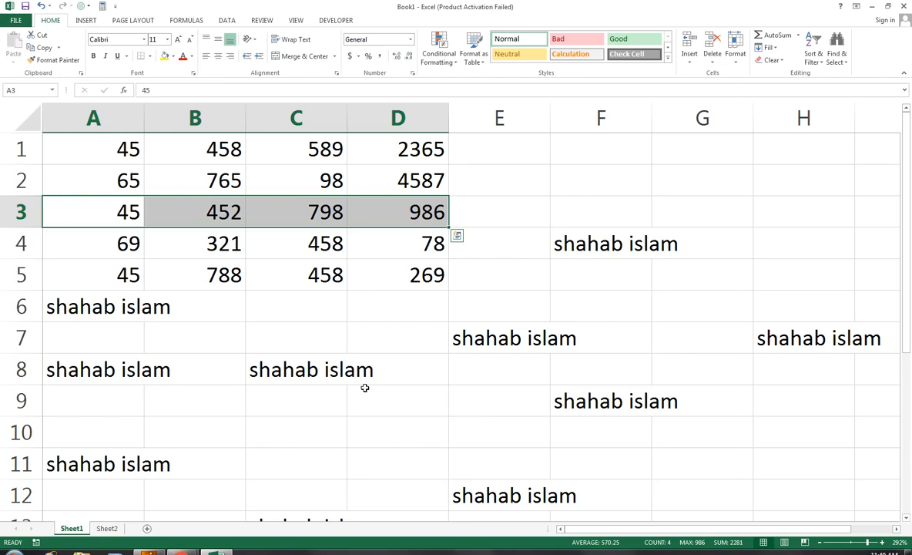
key(ctrl+shift+plus)
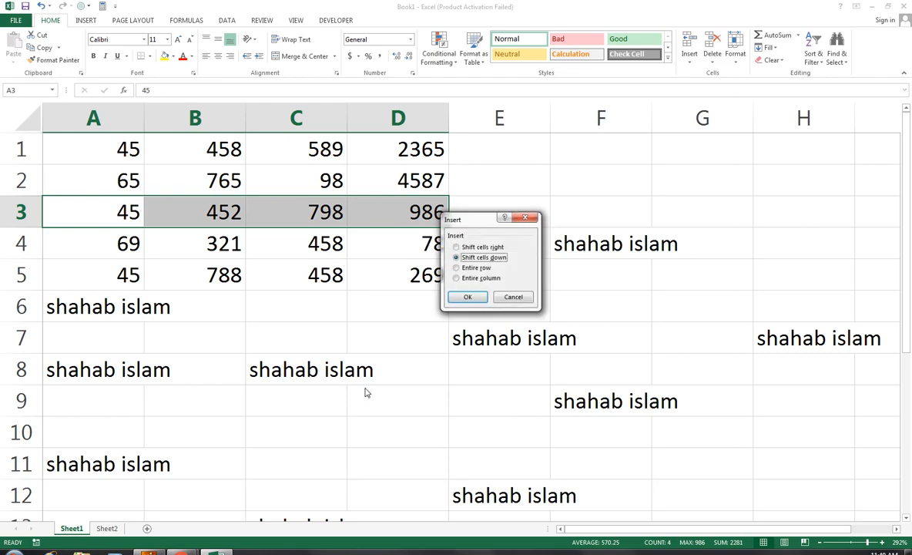
Insert a blank row 3, pushing the 45, 452, 798, 986 row down to row 4.
key(Down)
key(Down)
key(Up)
key(Down)
key(Up)
key(Down)
key(Up)
key(Up)
key(Down)
key(Return)
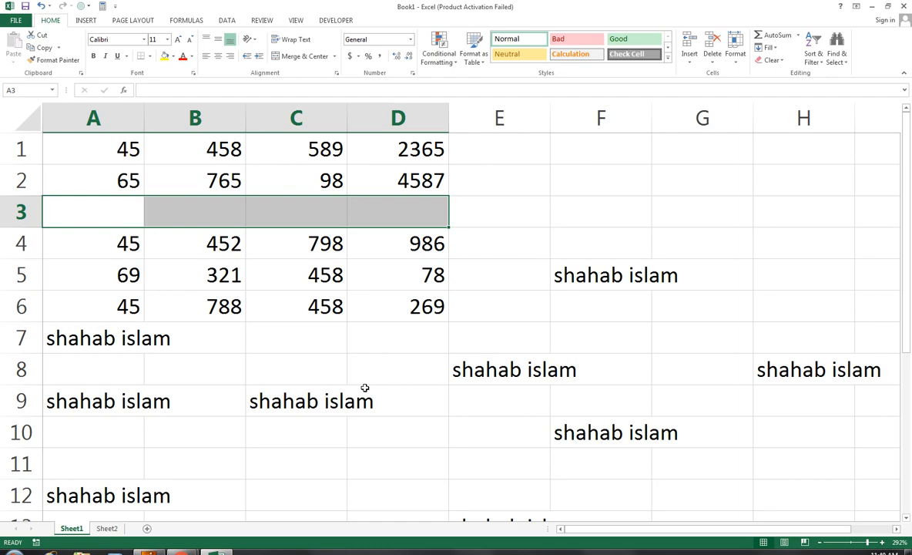
Delete the blank row 3 with Ctrl+- using the Entire row option.
key(ctrl+minus)
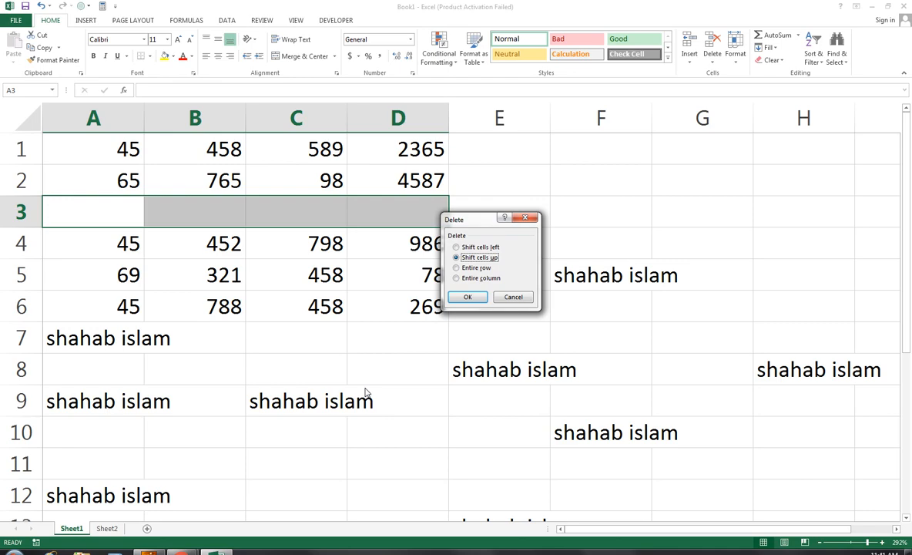
key(Down)
key(Return)
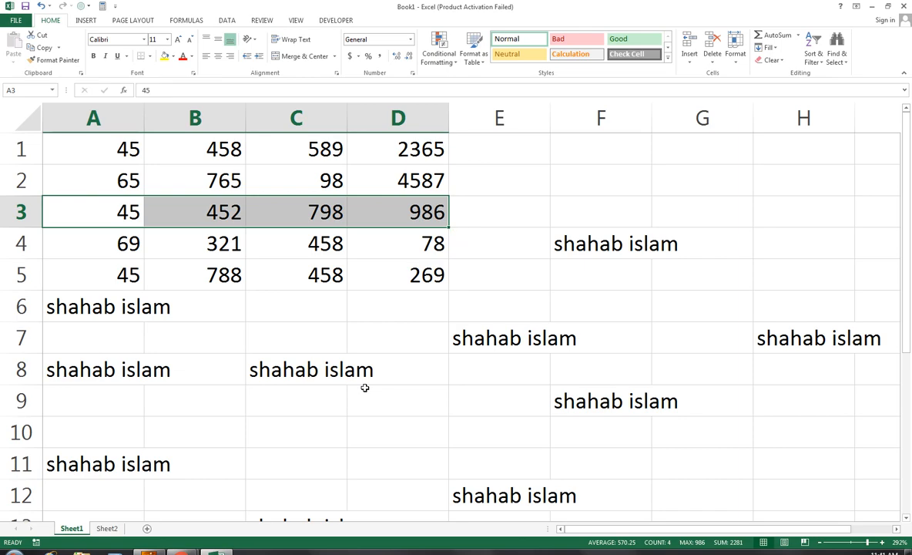
key(shift+Down)
key(ctrl+c)
key(Delete)
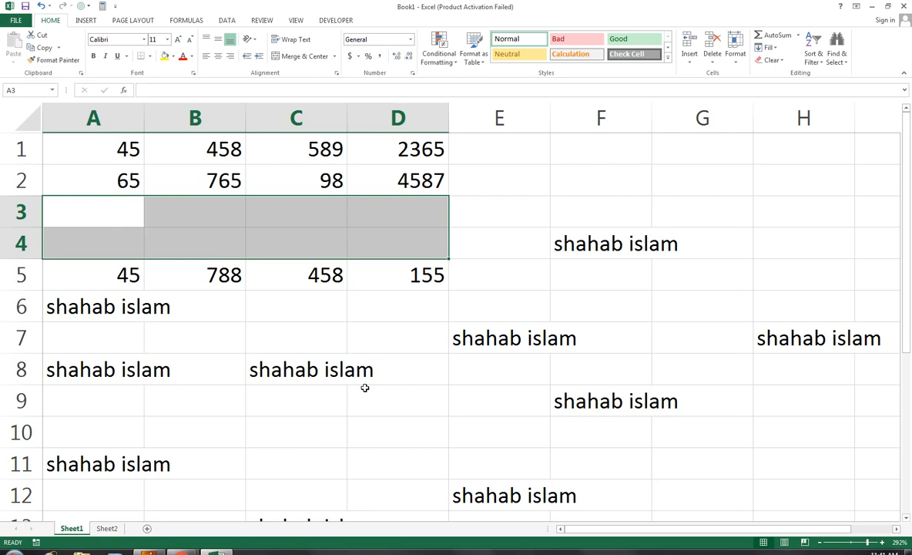
key(ctrl+v)
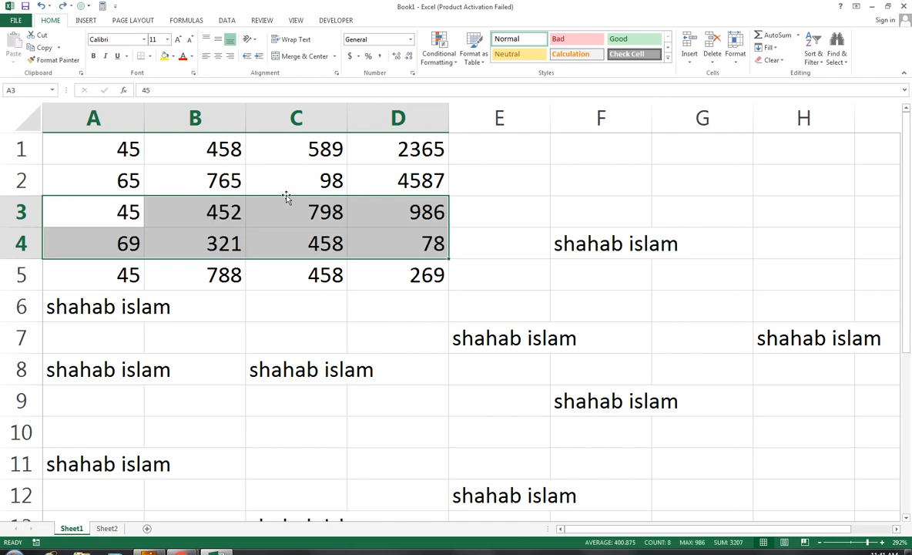
click(691, 64)
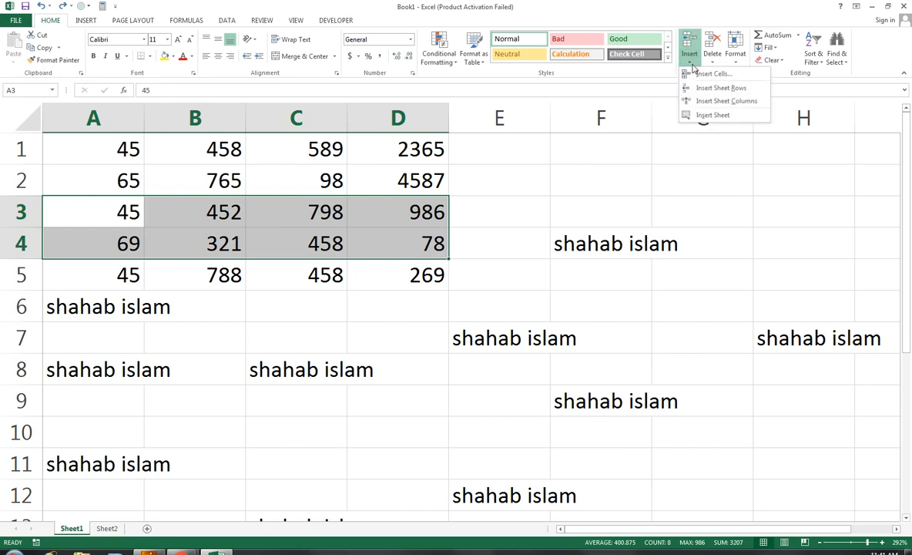
click(712, 64)
click(711, 64)
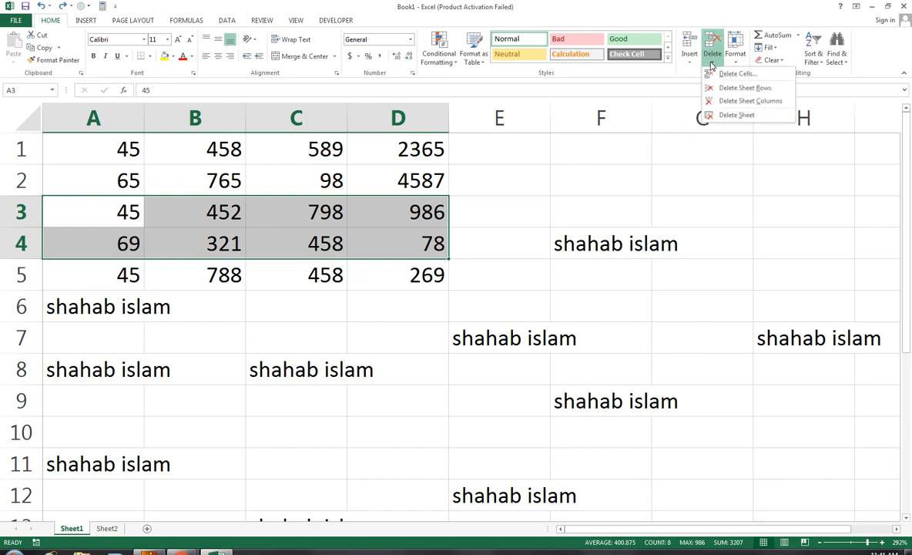
click(569, 74)
click(364, 285)
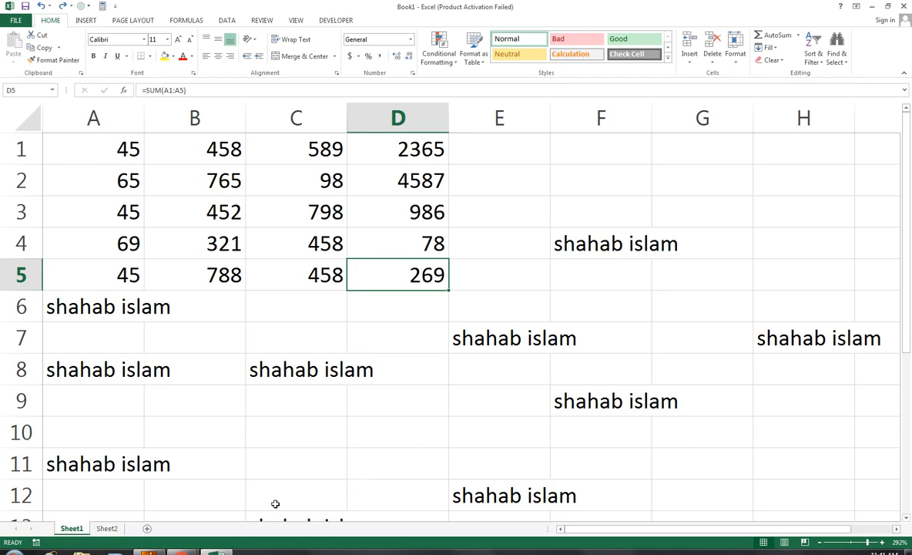
click(193, 544)
Bring the YouTube channel's uploaded-videos window to the front from the Chrome taskbar icon.
click(218, 464)
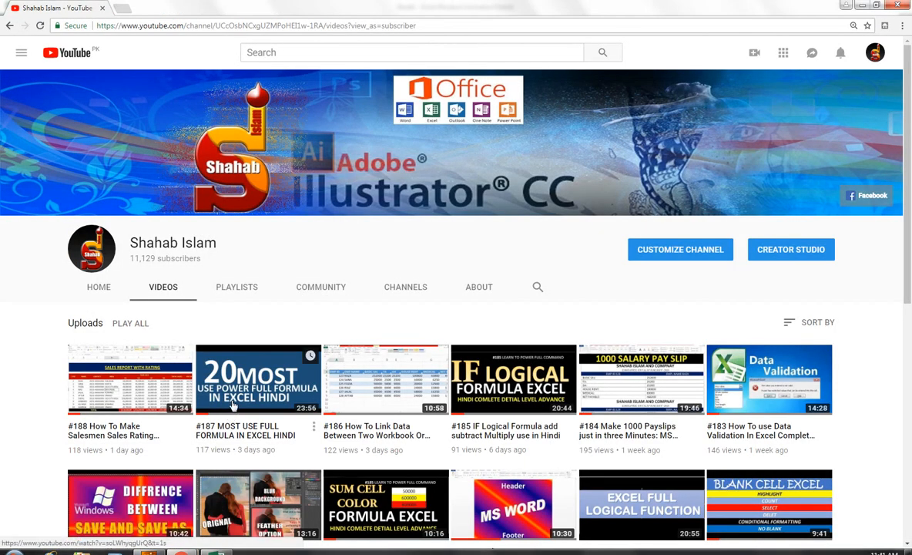